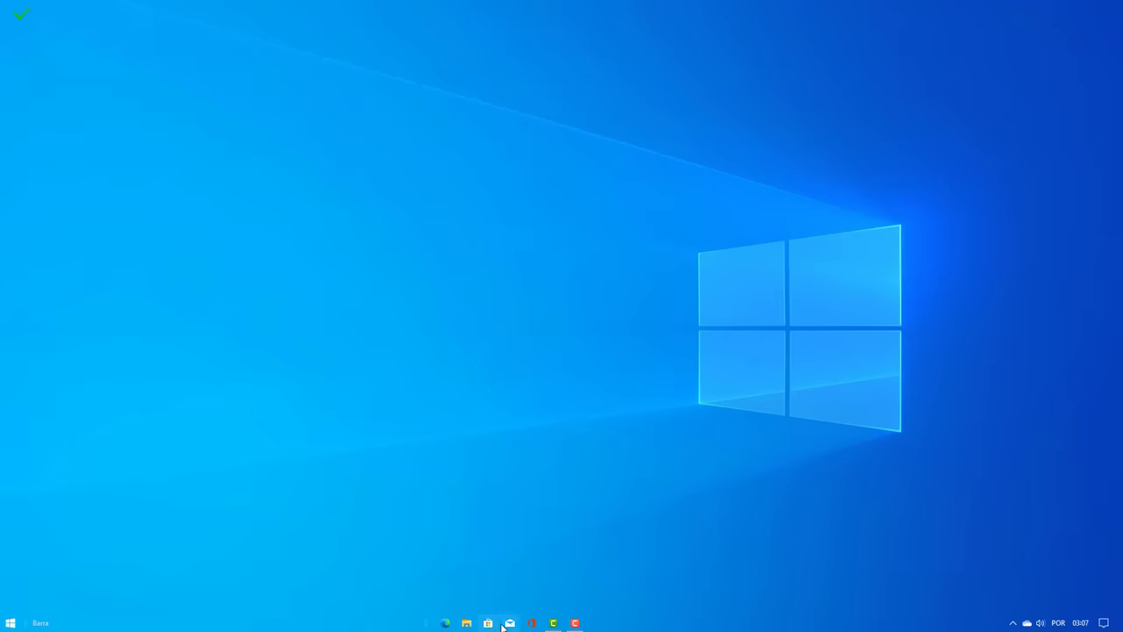
# - Unpin Microsoft Edge from the taskbar, pin Brave there instead, and clear the stray Brave shortcut off the open desktop
pyautogui.rightClick(445, 623)
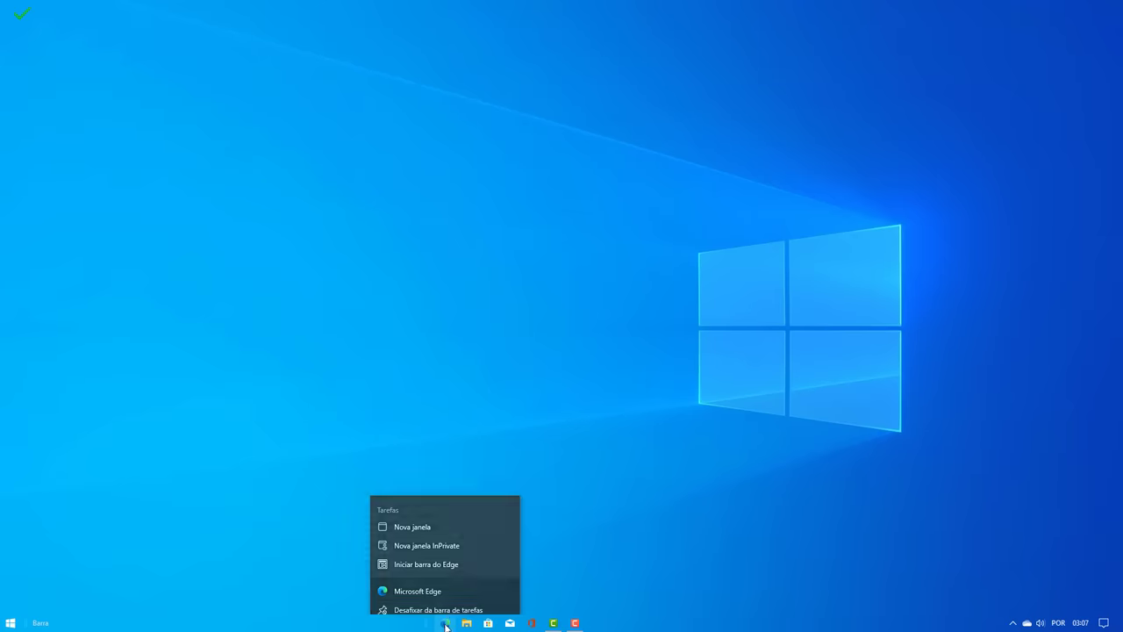
pyautogui.click(451, 605)
pyautogui.click(11, 623)
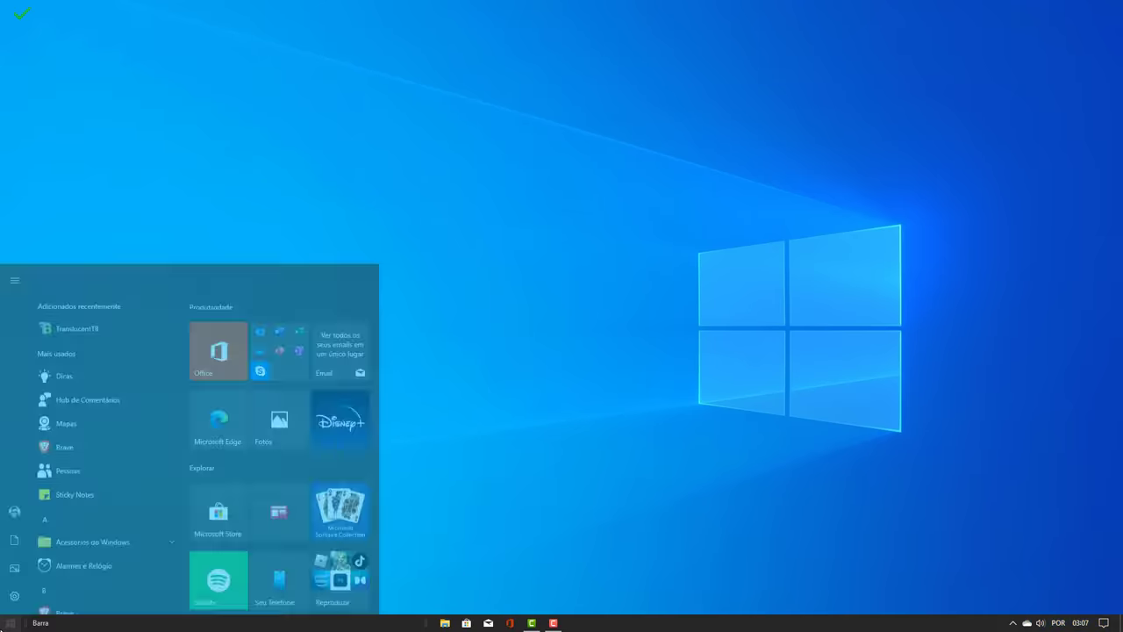
pyautogui.moveTo(64, 381); pyautogui.dragTo(459, 625)
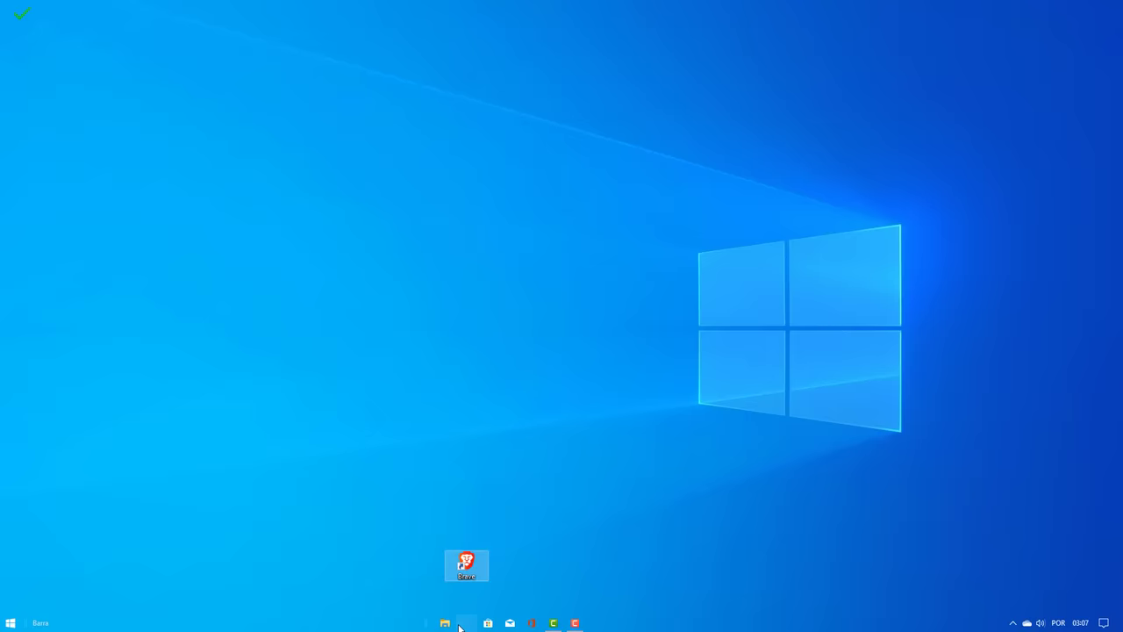
pyautogui.moveTo(440, 581); pyautogui.dragTo(22, 19)
# - Download the Folder Marker Pro installer from foldermarker.com
pyautogui.click(298, 269)
pyautogui.click(683, 446)
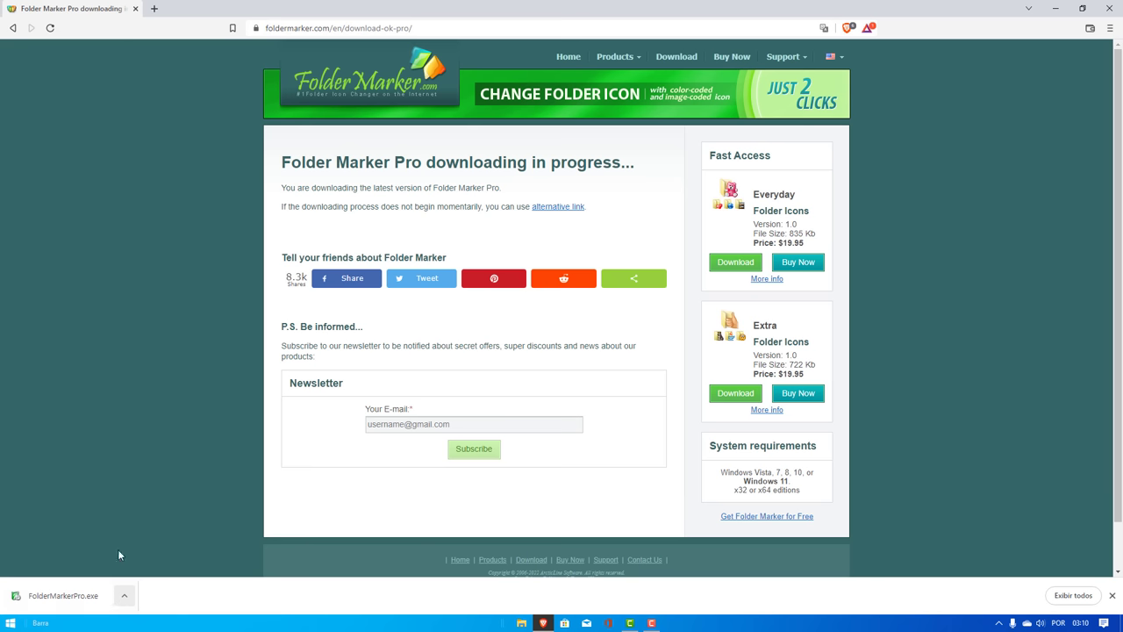
pyautogui.press('super+Down')
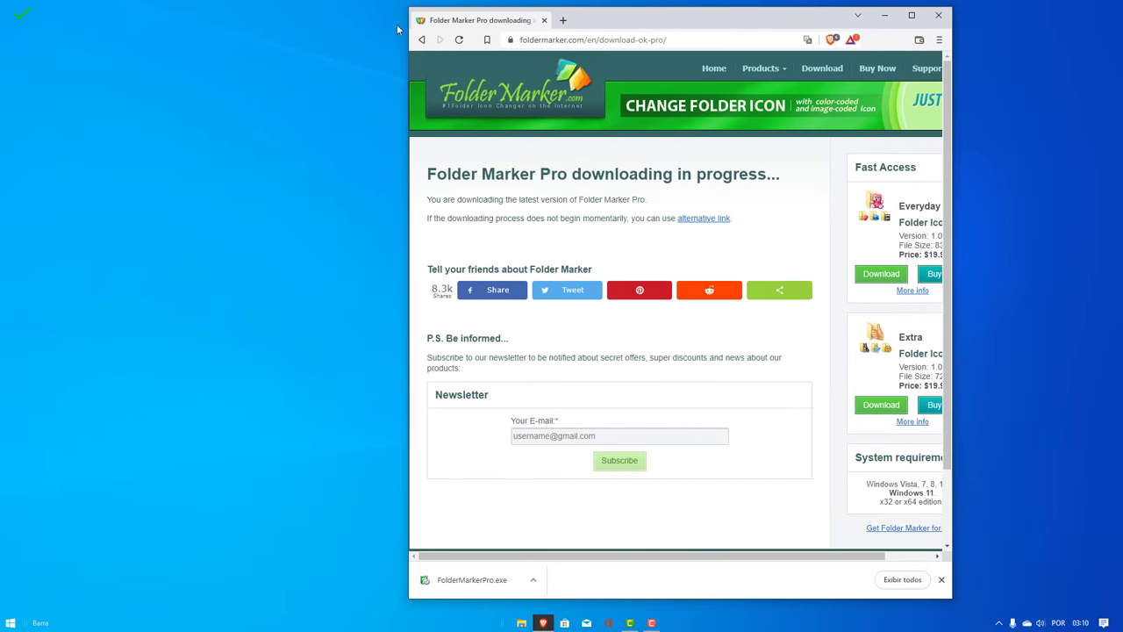
pyautogui.scroll(-3, 519, 534)
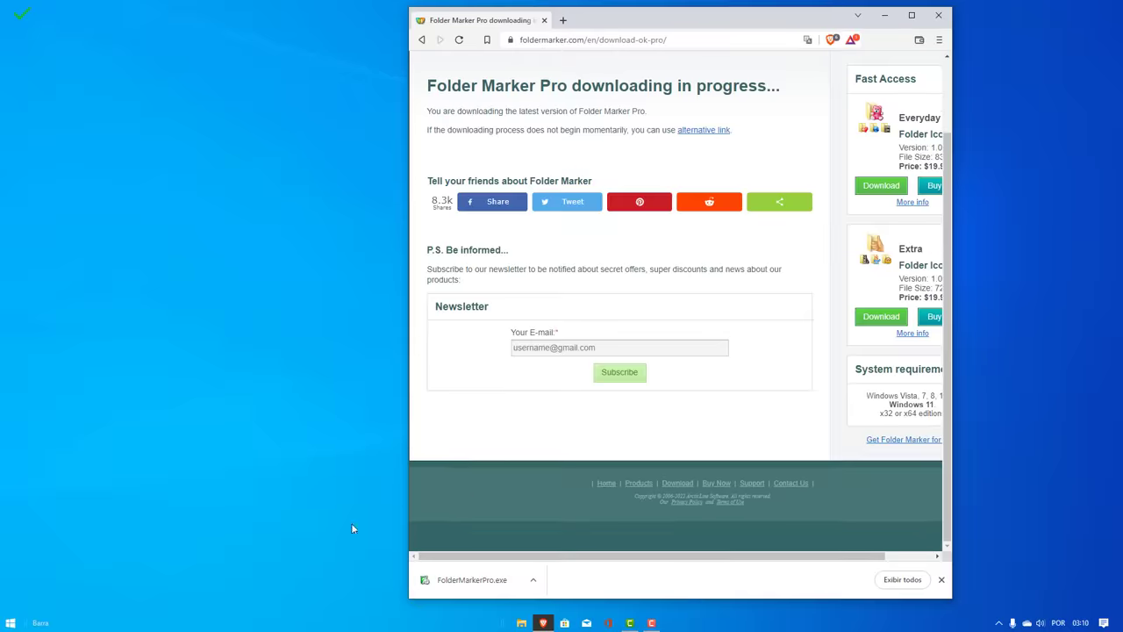
pyautogui.scroll(3, 482, 504)
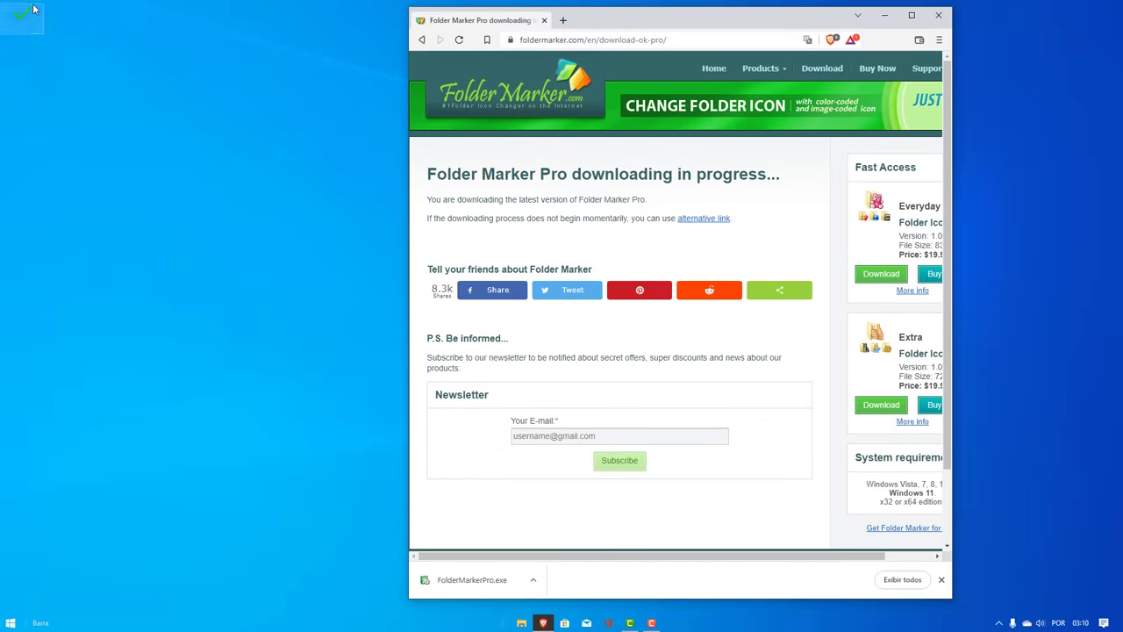
pyautogui.moveTo(587, 5)
pyautogui.mouseDown()
pyautogui.moveTo(607, 10)
pyautogui.moveTo(607, 0)
pyautogui.mouseUp()
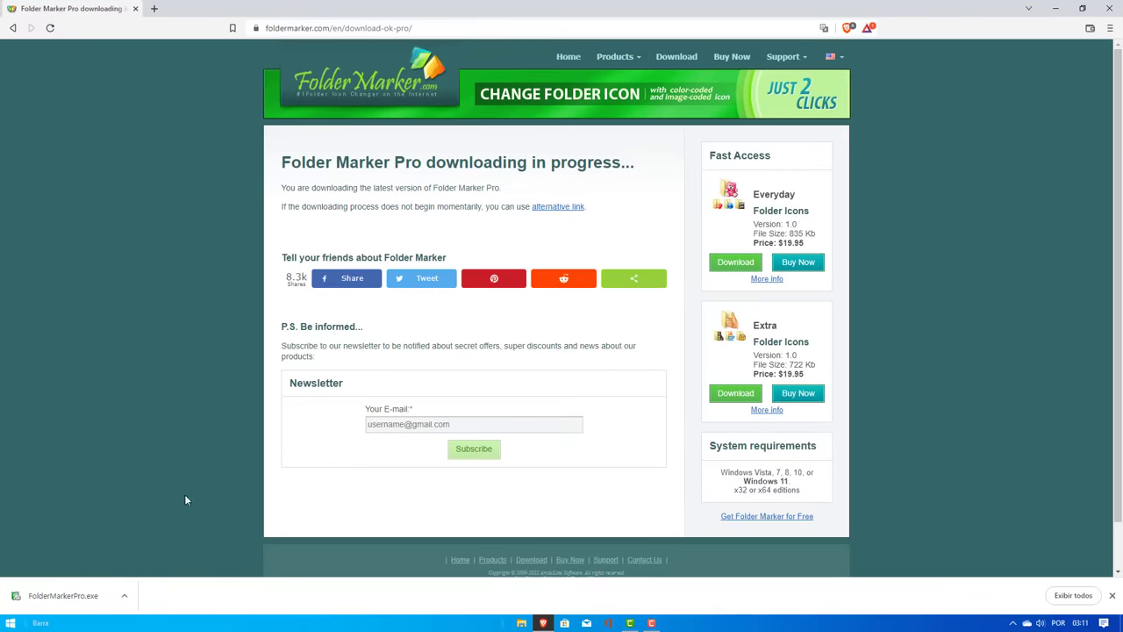
# - Install Folder Marker Pro from the downloaded FolderMarkerPro.exe and start it as an unregistered trial
pyautogui.click(61, 595)
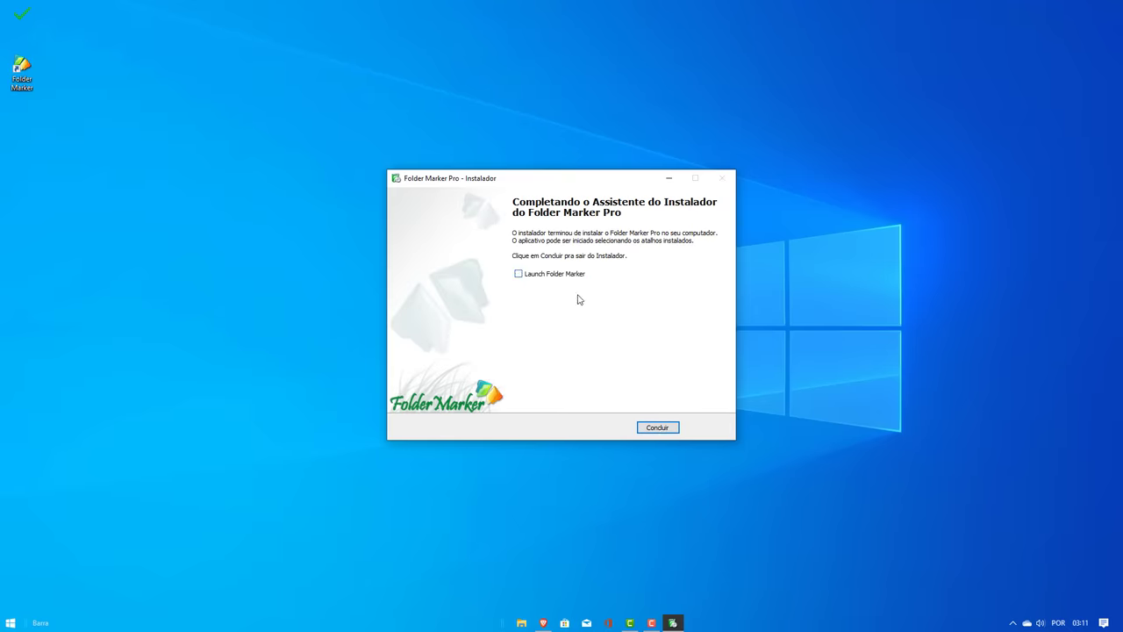
pyautogui.click(658, 428)
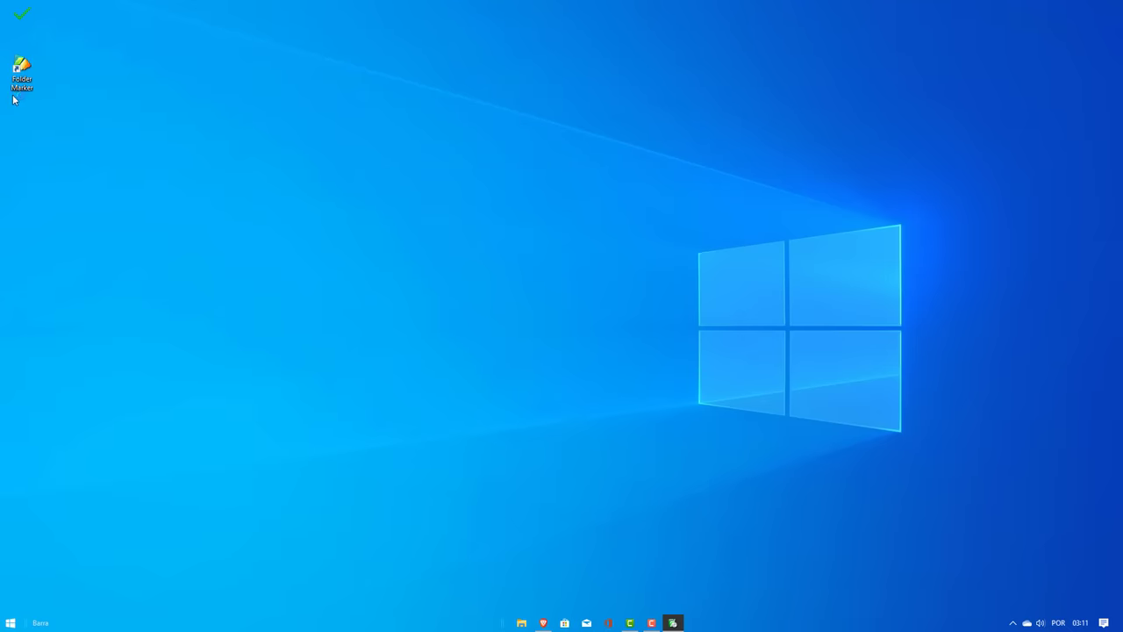
pyautogui.hotkey('ctrl', 'w')
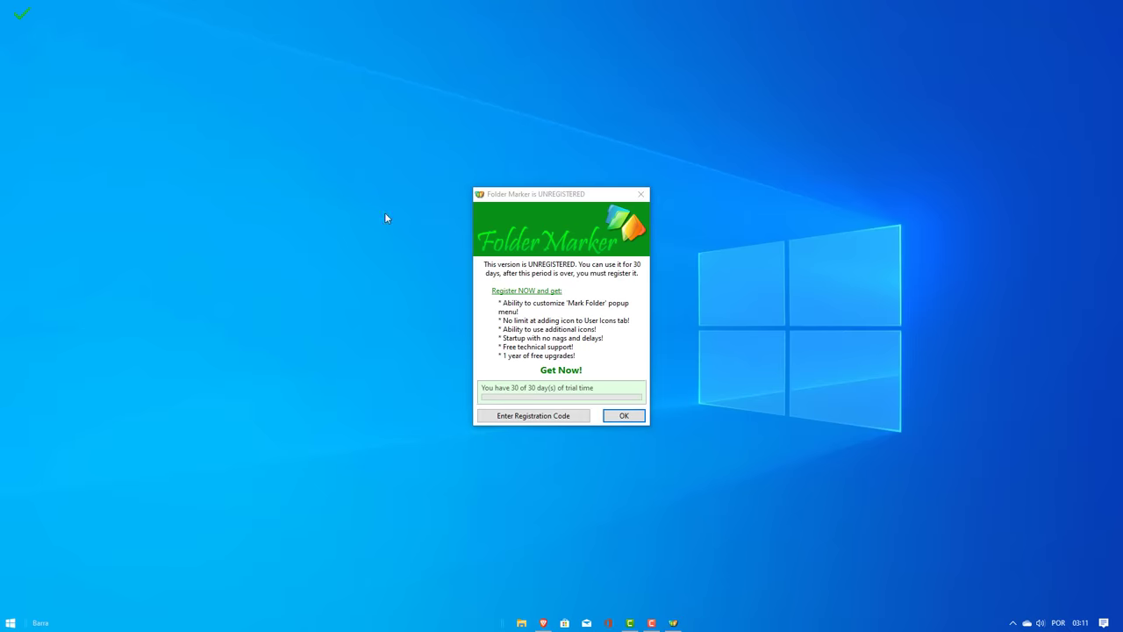
pyautogui.press('Return')
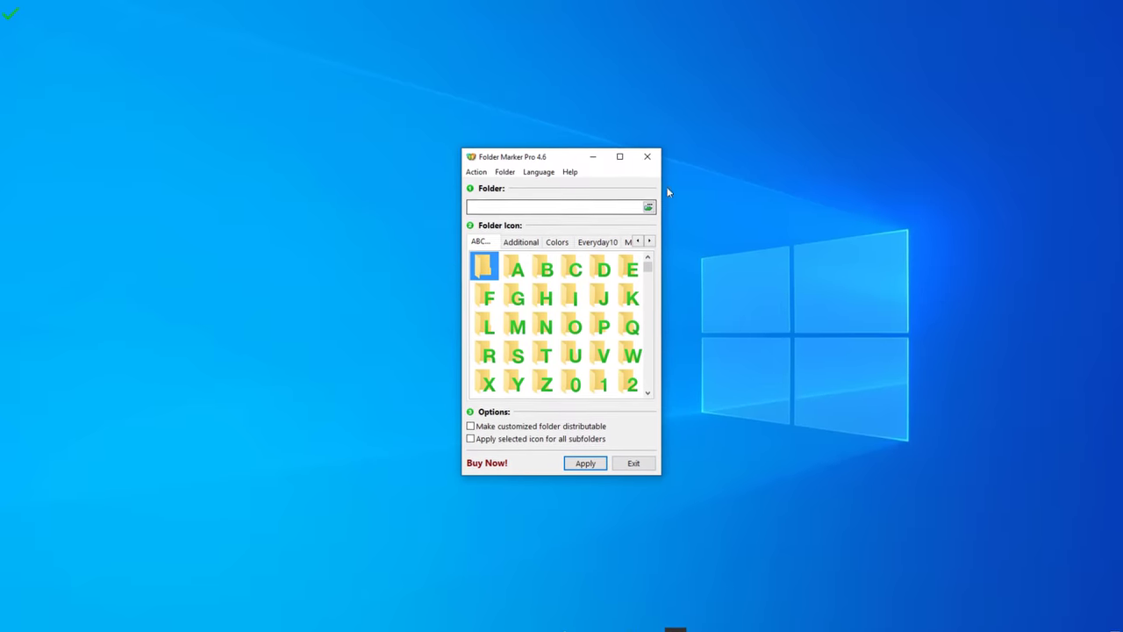
# - Create three new folders on the desktop
pyautogui.click(385, 295)
pyautogui.rightClick(400, 196)
pyautogui.moveTo(433, 307)
pyautogui.click(625, 336)
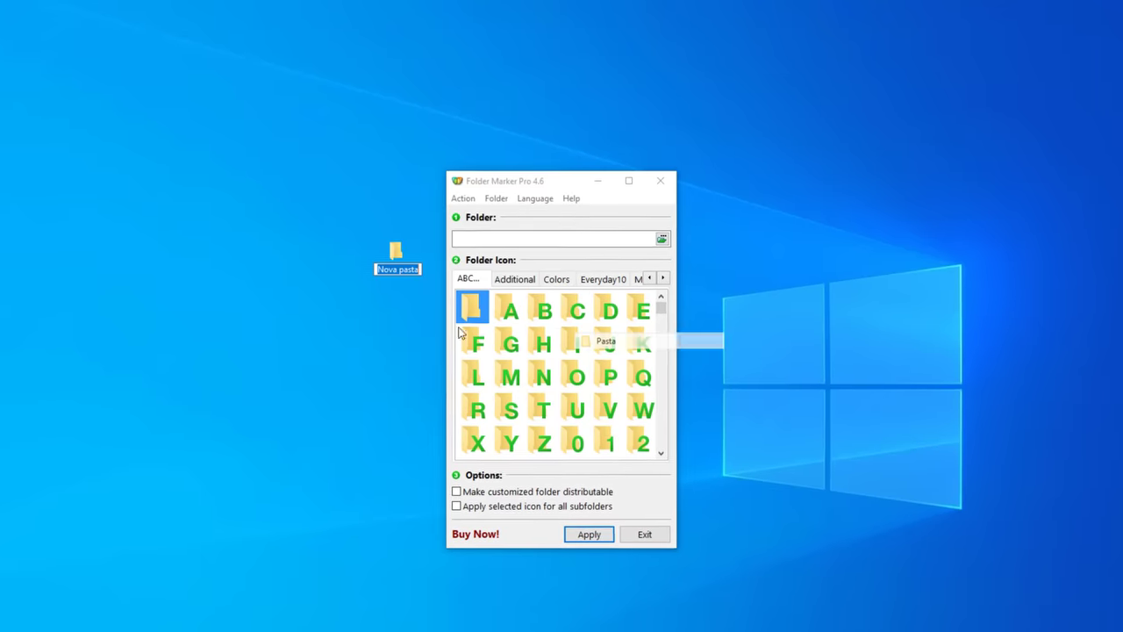
pyautogui.rightClick(270, 316)
pyautogui.moveTo(322, 465)
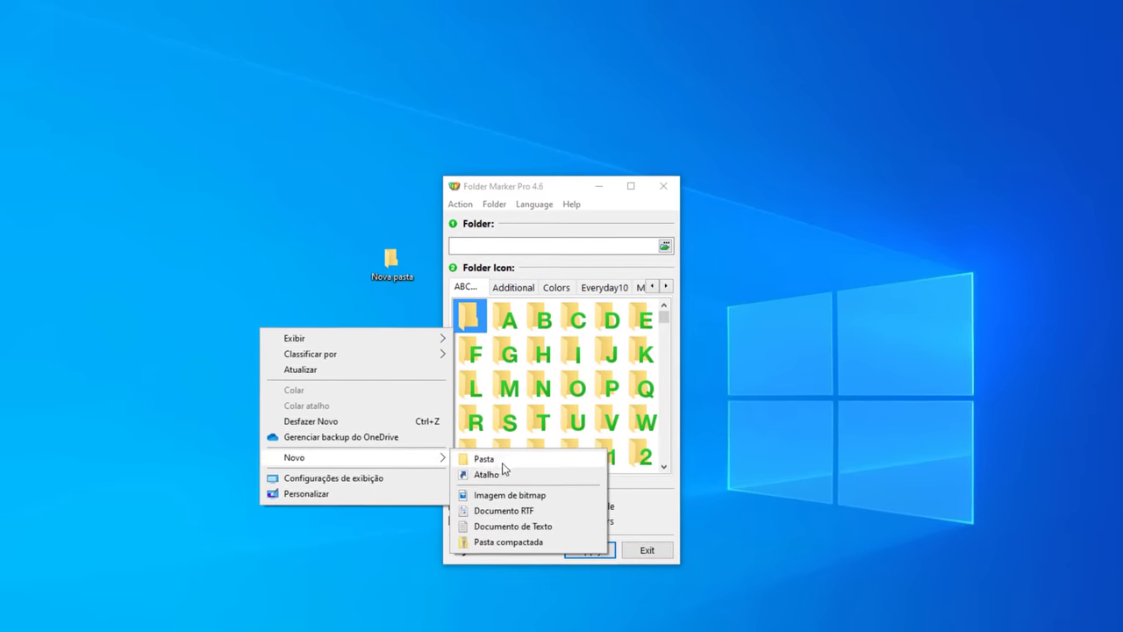
pyautogui.click(496, 460)
pyautogui.rightClick(224, 347)
pyautogui.moveTo(282, 472)
pyautogui.click(445, 474)
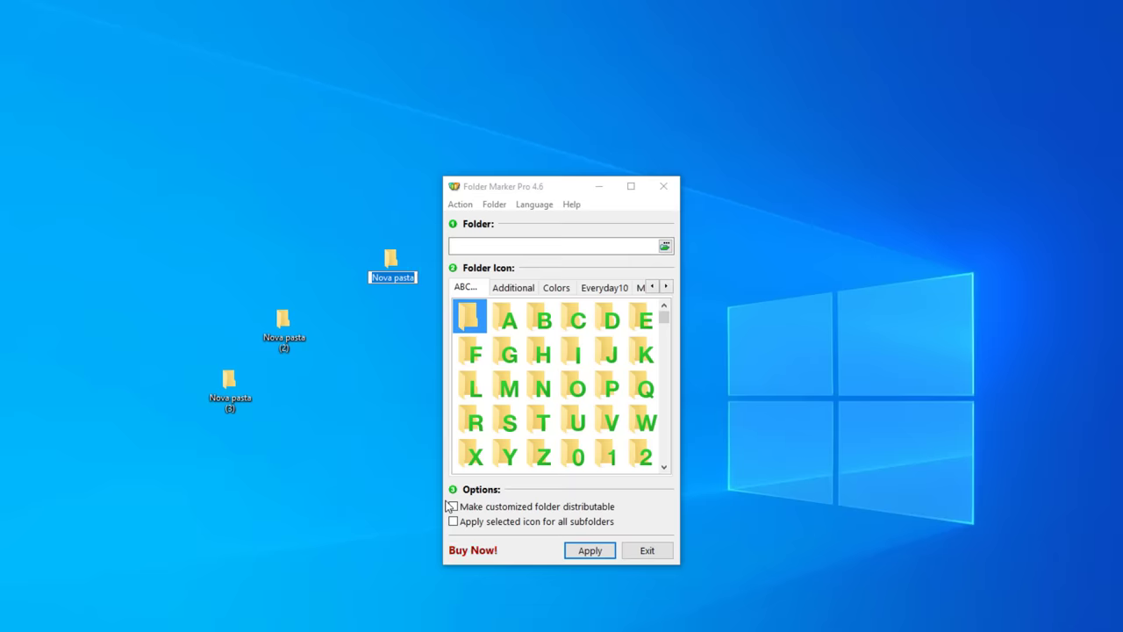
# - Rename the three new desktop folders as Trabalho, Faculdade and Filmes
pyautogui.write('Trabalho')
pyautogui.press('Return')
pyautogui.click(267, 338)
pyautogui.rightClick(267, 337)
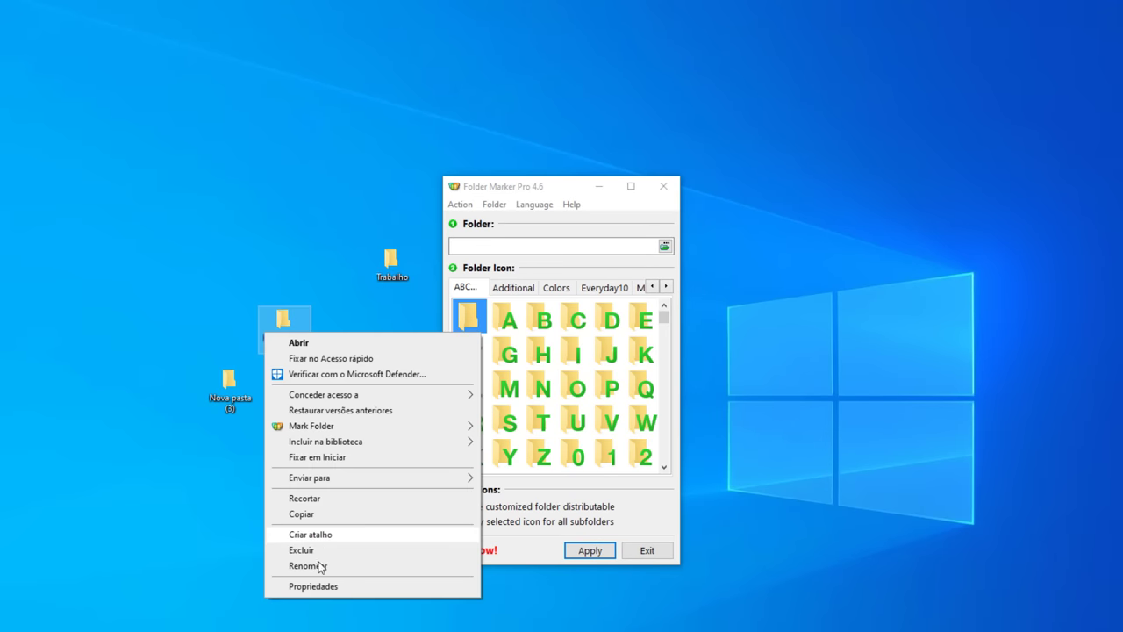
pyautogui.click(316, 566)
pyautogui.write('Faculdade')
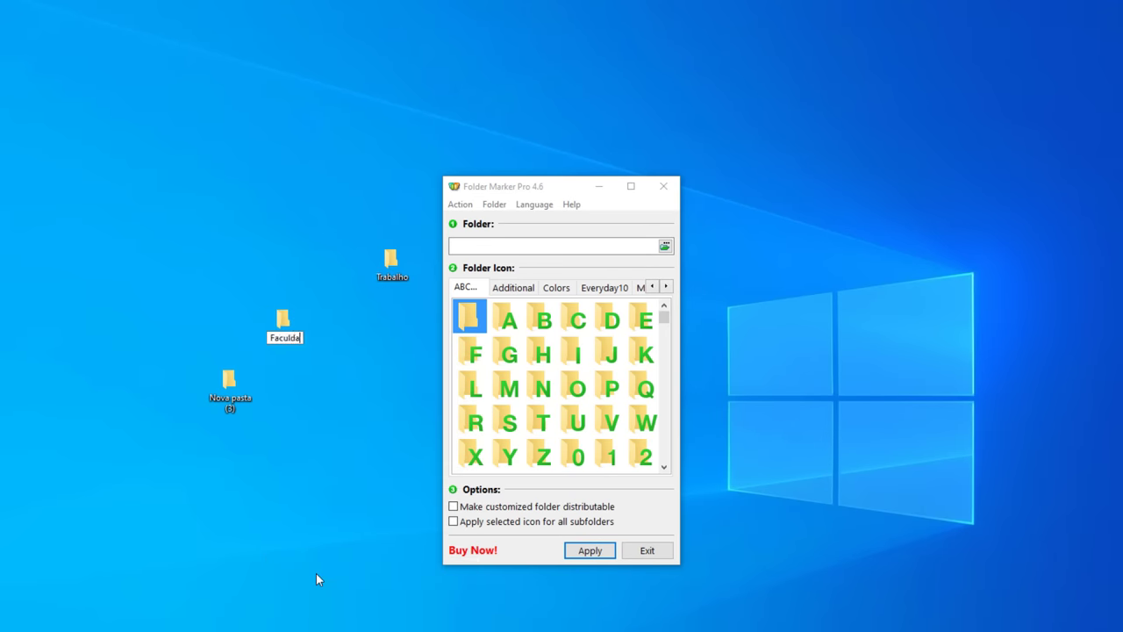
pyautogui.press('Return')
pyautogui.rightClick(230, 386)
pyautogui.click(277, 618)
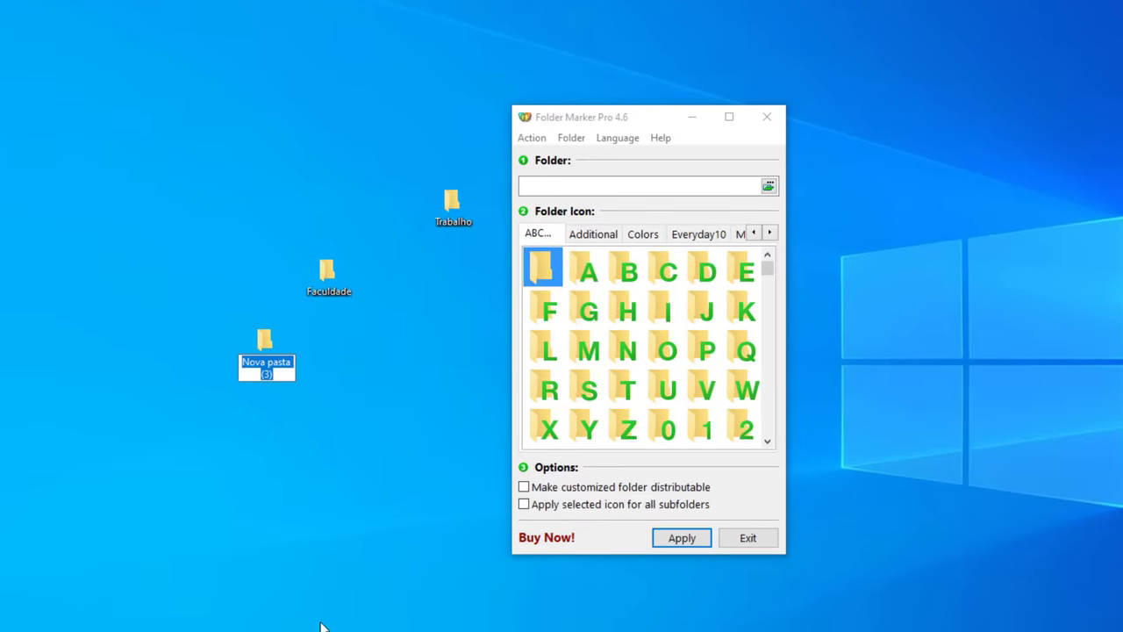
pyautogui.write('Filmes')
pyautogui.click(184, 392)
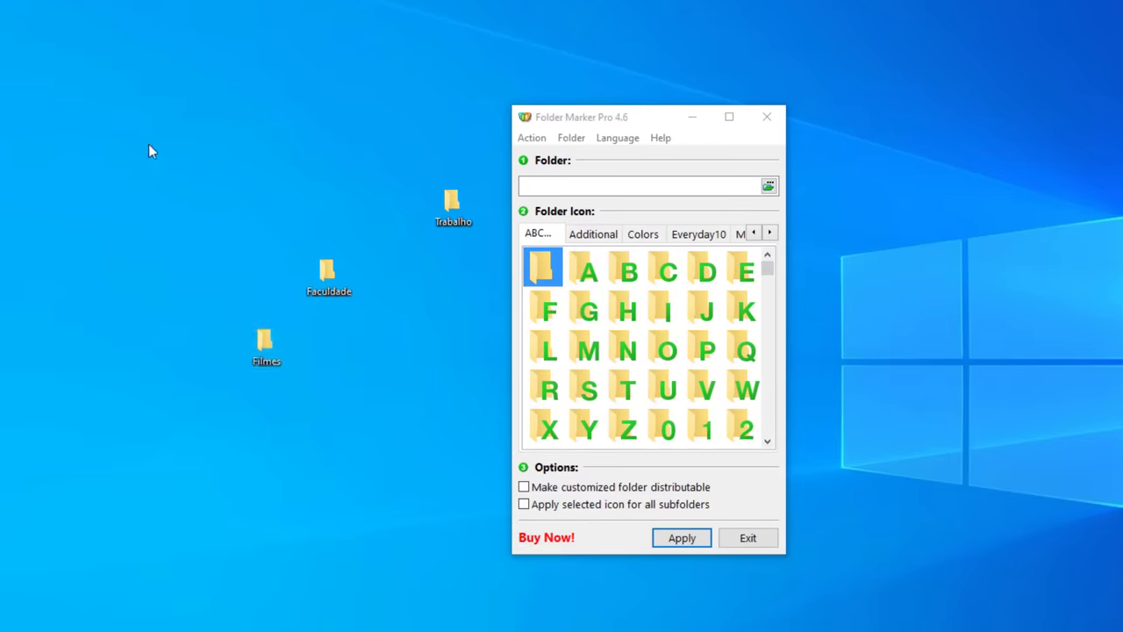
# - Move the Trabalho, Faculdade and Filmes folders together toward the upper-left corner of the desktop
pyautogui.moveTo(148, 145); pyautogui.dragTo(469, 373)
pyautogui.moveTo(243, 333); pyautogui.dragTo(7, 195)
pyautogui.click(78, 243)
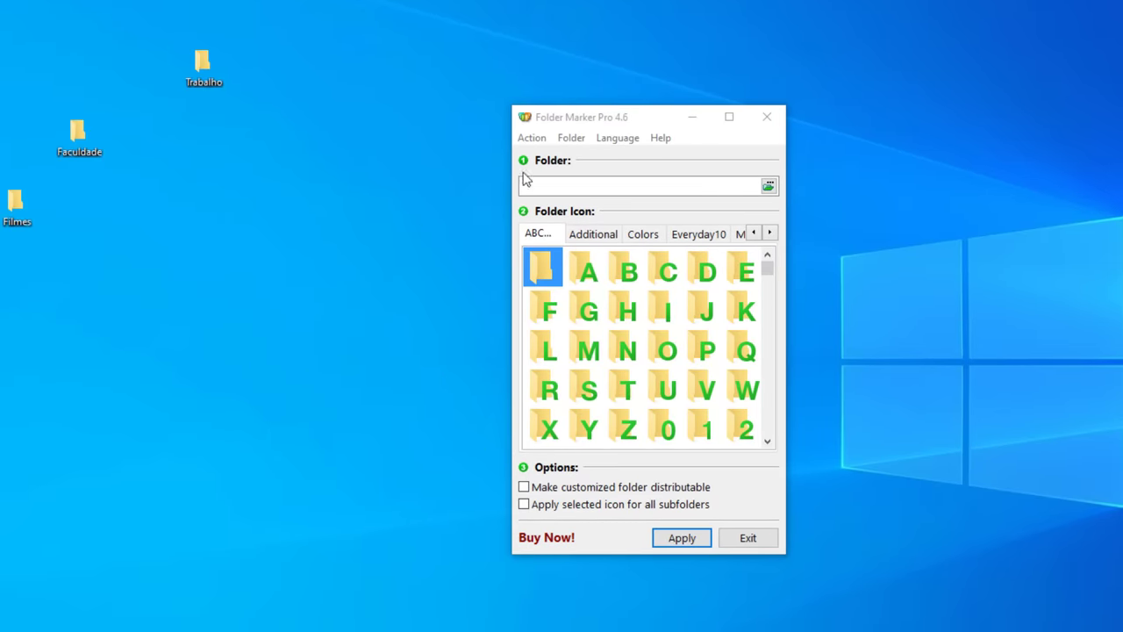
# - Apply the dark green folder icon from the Colors set to the Trabalho folder on the desktop
pyautogui.click(769, 186)
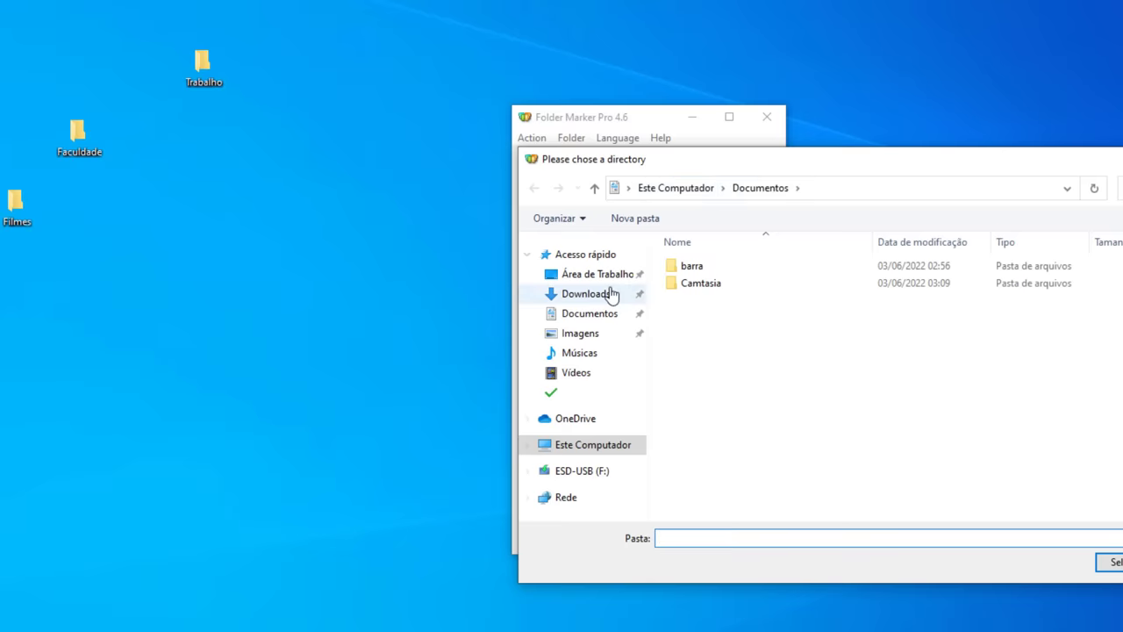
pyautogui.click(584, 274)
pyautogui.click(716, 305)
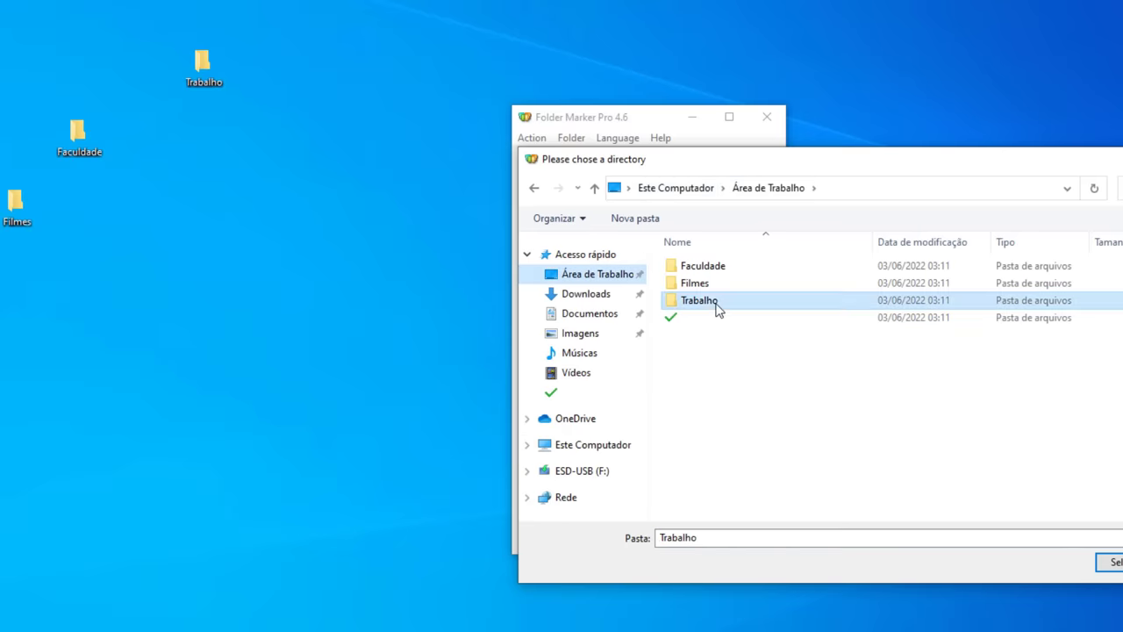
pyautogui.press('Return')
pyautogui.press('Down')
pyautogui.press('Down')
pyautogui.press('Down')
pyautogui.press('Down')
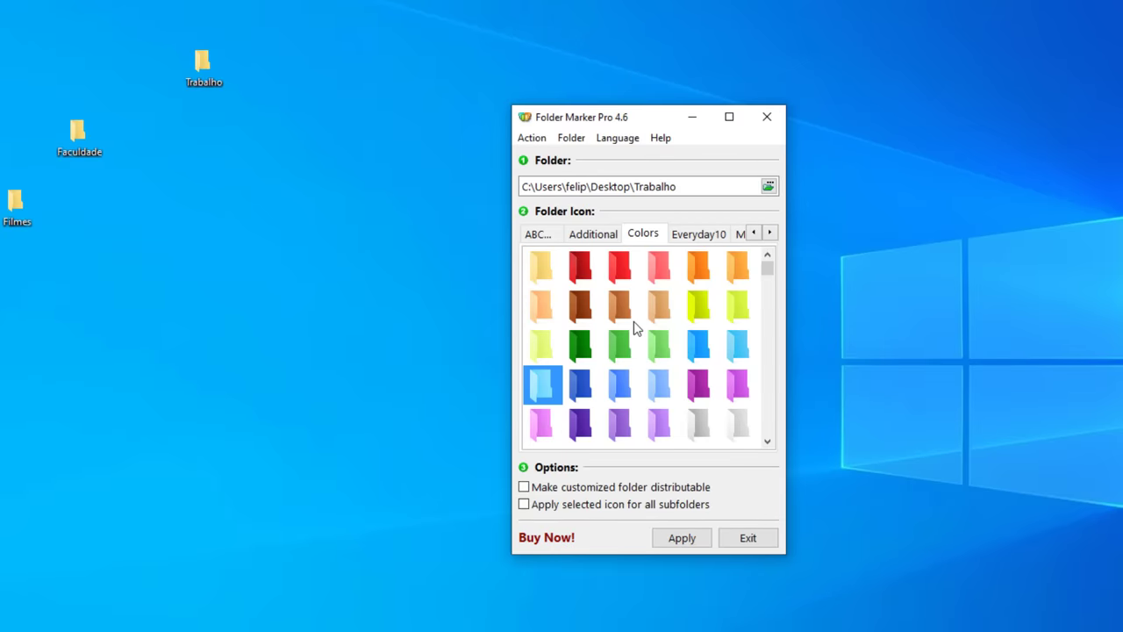
pyautogui.press('Up')
pyautogui.press('Up')
pyautogui.press('Up')
pyautogui.press('Up')
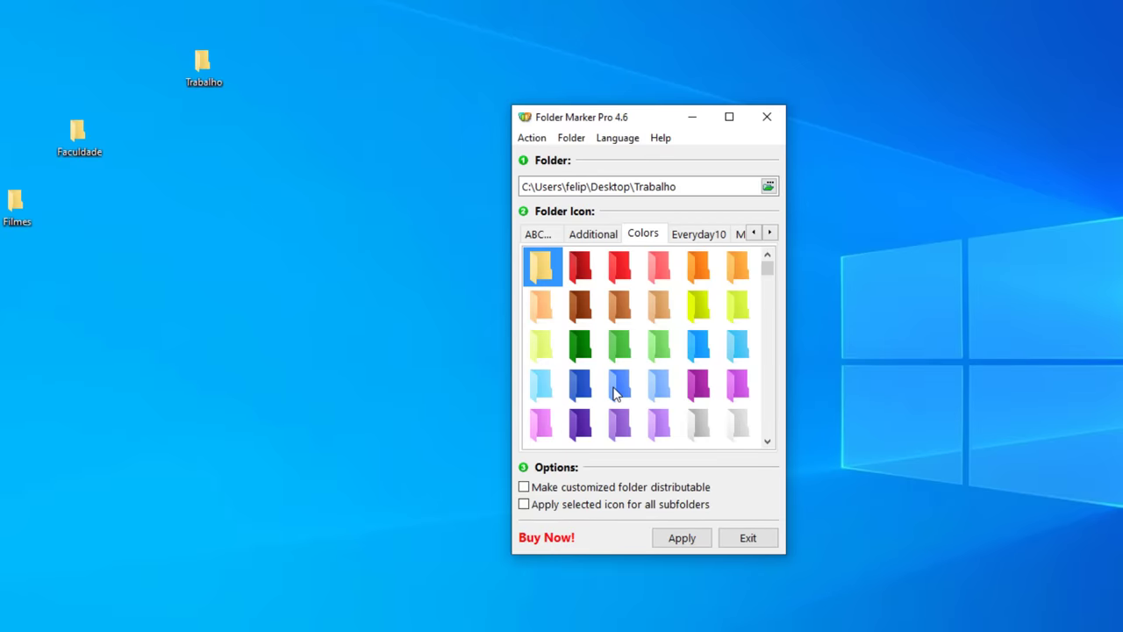
pyautogui.click(581, 351)
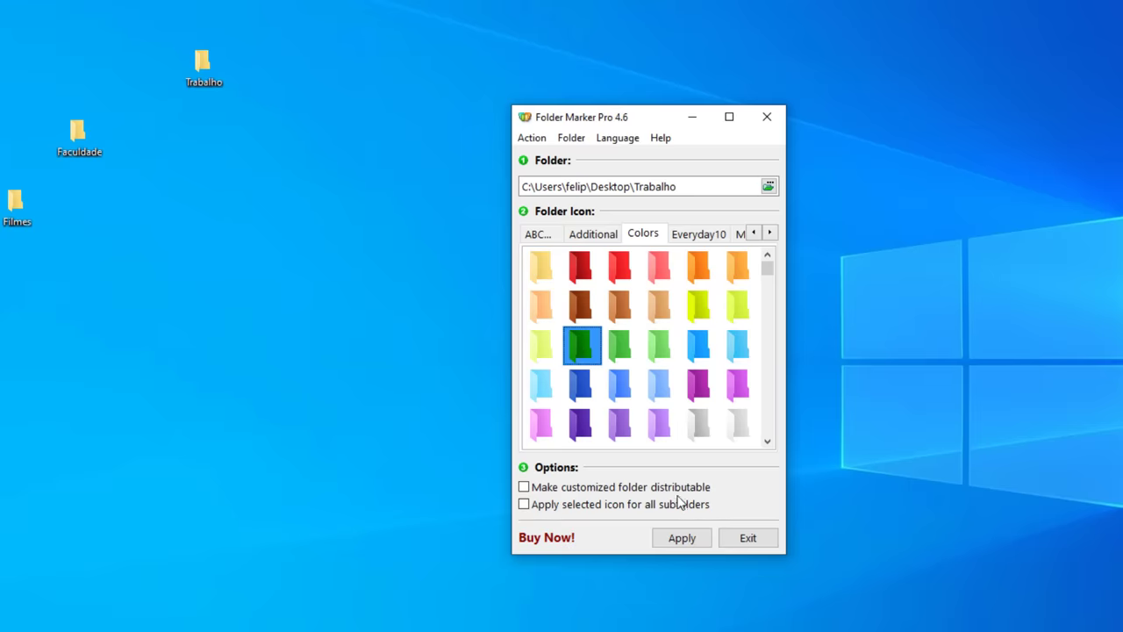
pyautogui.click(682, 538)
# - Apply the dark red folder icon from the Colors set to the Faculdade folder on the desktop
pyautogui.click(590, 235)
pyautogui.click(483, 237)
pyautogui.click(522, 237)
pyautogui.click(492, 349)
pyautogui.press('Down')
pyautogui.press('Down')
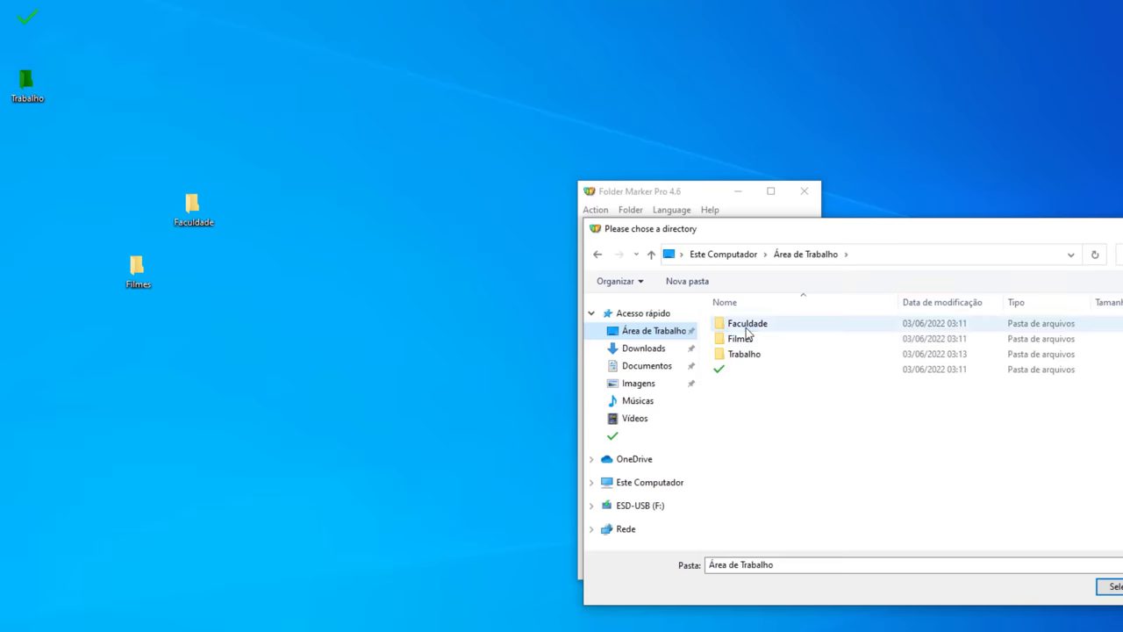
pyautogui.doubleClick(600, 260)
pyautogui.click(1110, 586)
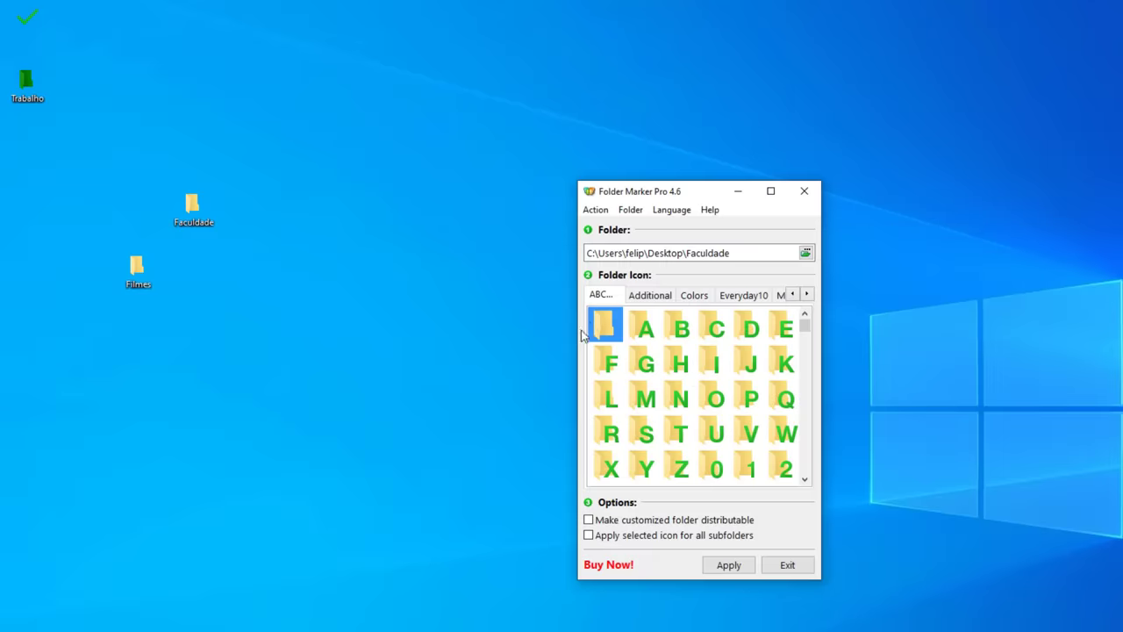
pyautogui.click(695, 294)
pyautogui.press('Up')
pyautogui.press('Up')
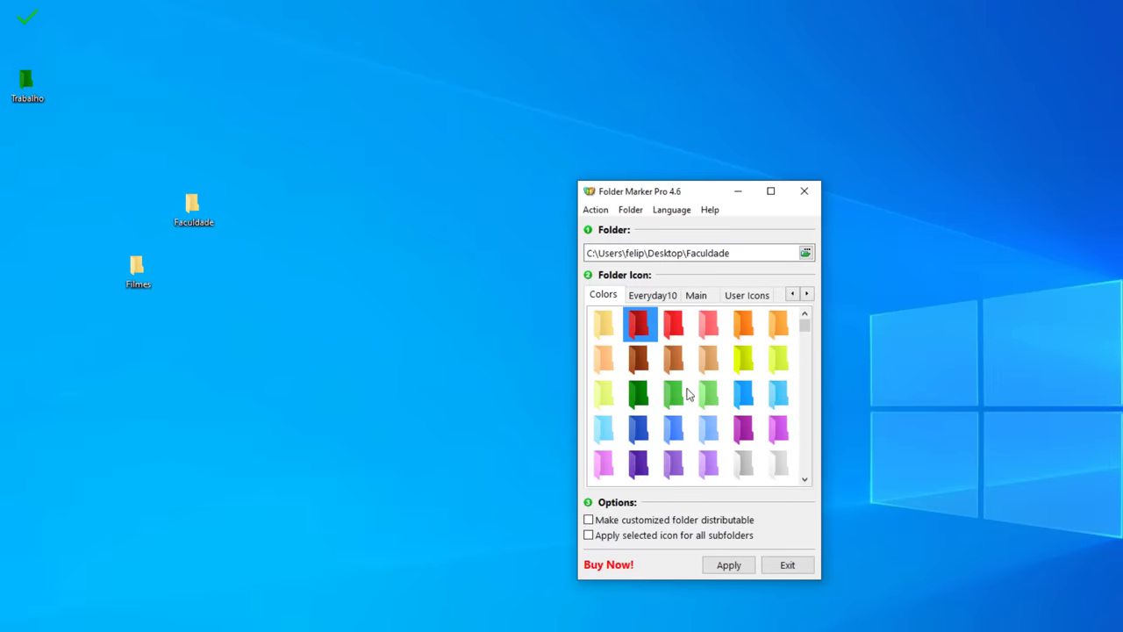
pyautogui.press('Down')
pyautogui.press('Down')
pyautogui.press('Up')
pyautogui.press('Up')
pyautogui.press('Return')
# - Apply a purple folder icon from the Colors set to the Filmes folder on the desktop
pyautogui.click(360, 295)
pyautogui.rightClick(150, 277)
pyautogui.click(681, 521)
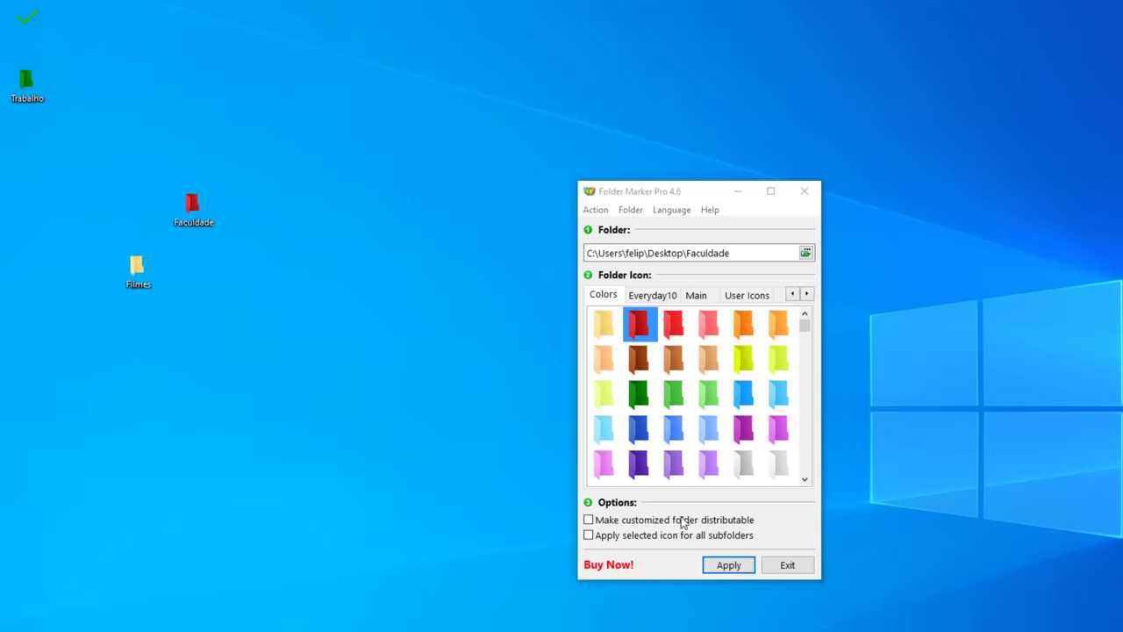
pyautogui.press('Down')
pyautogui.press('Up')
pyautogui.press('Down')
pyautogui.press('Down')
pyautogui.press('Down')
pyautogui.press('Up')
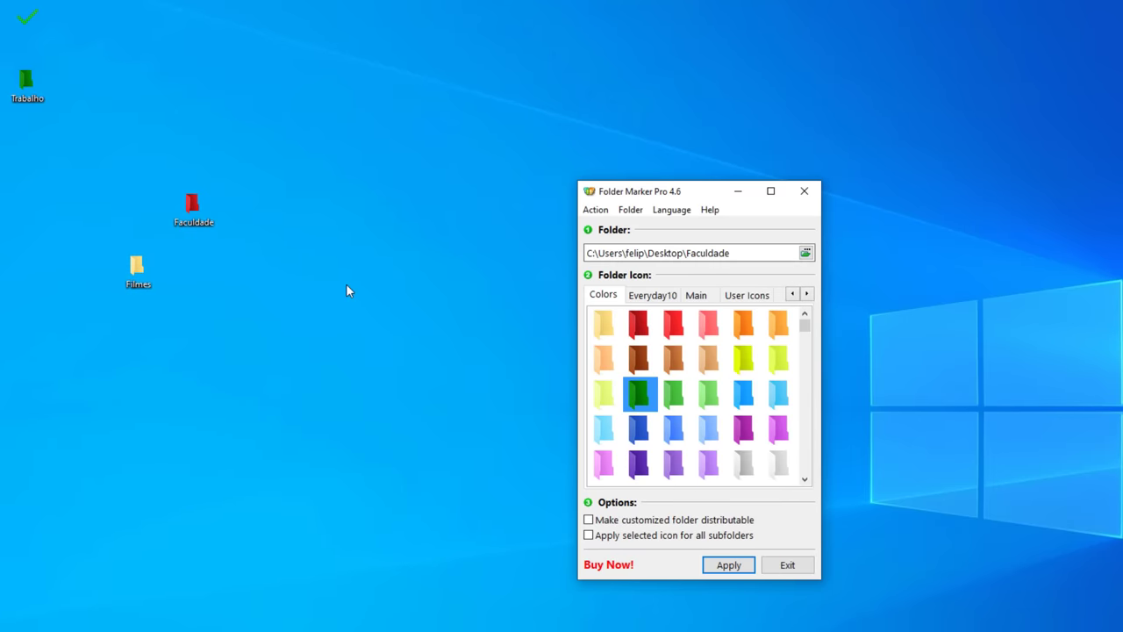
pyautogui.click(134, 277)
pyautogui.moveTo(134, 275); pyautogui.dragTo(729, 258)
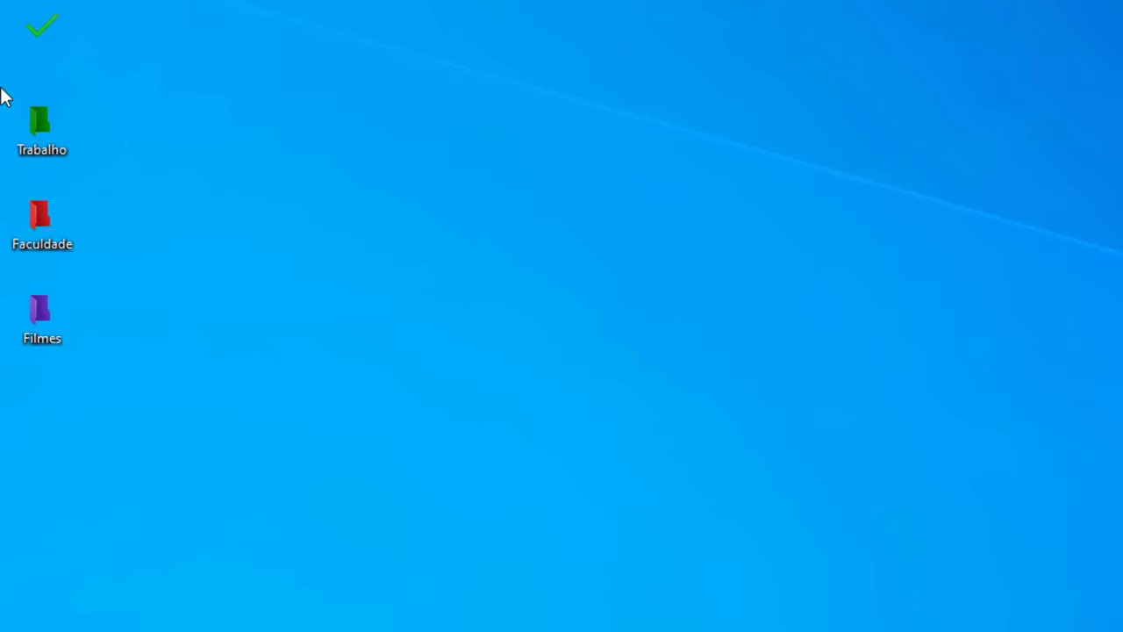
pyautogui.moveTo(207, 415); pyautogui.dragTo(38, 113)
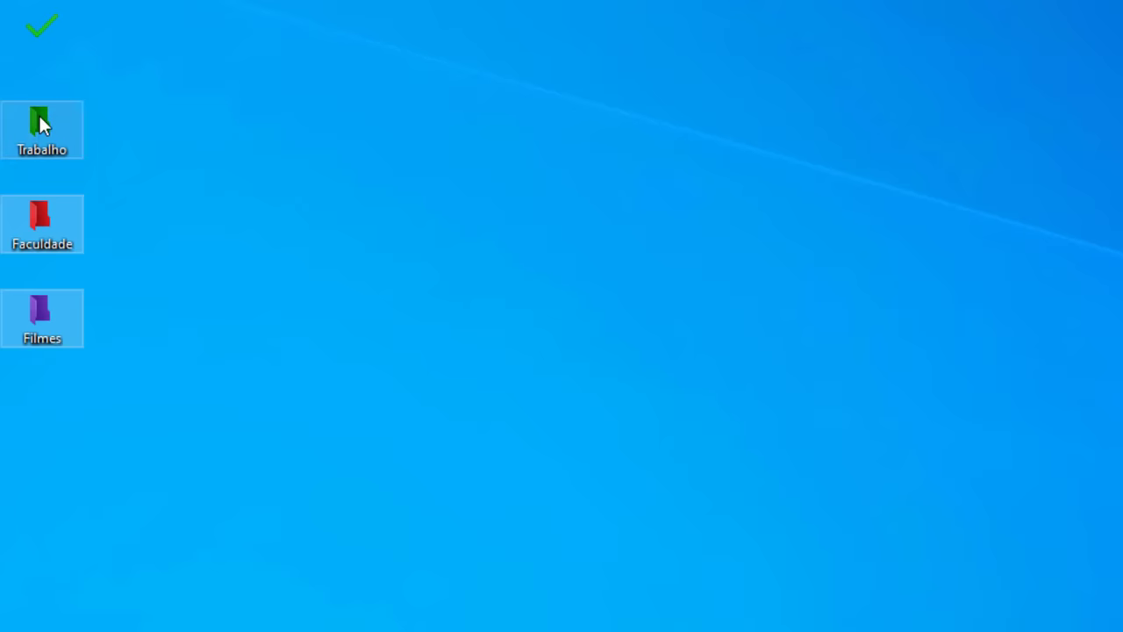
pyautogui.click(132, 105)
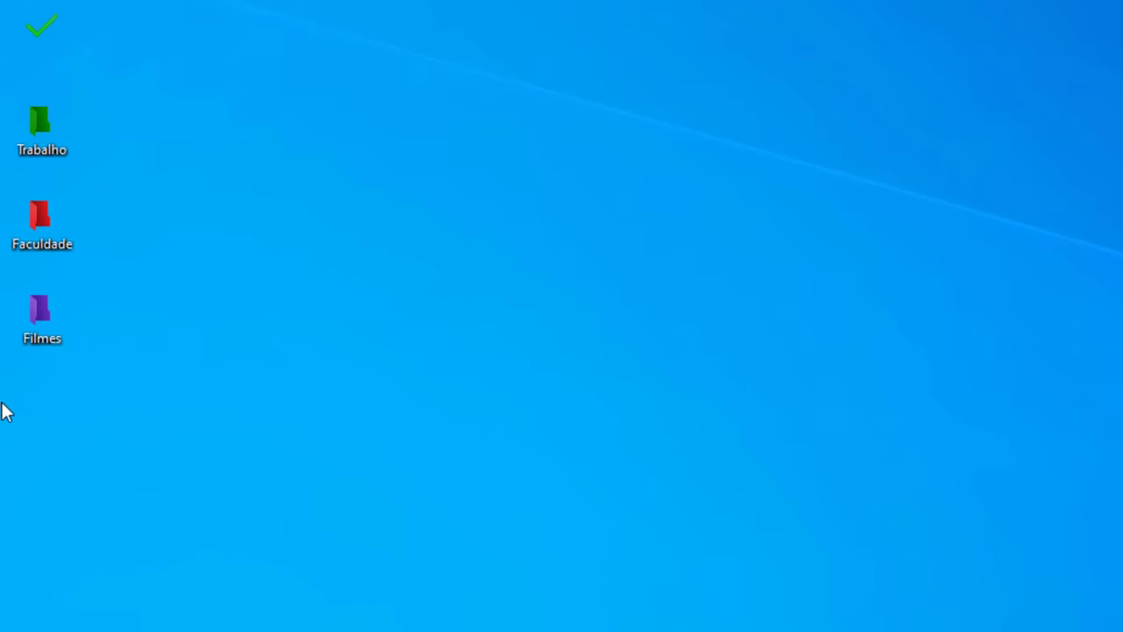
pyautogui.moveTo(32, 290); pyautogui.dragTo(91, 399)
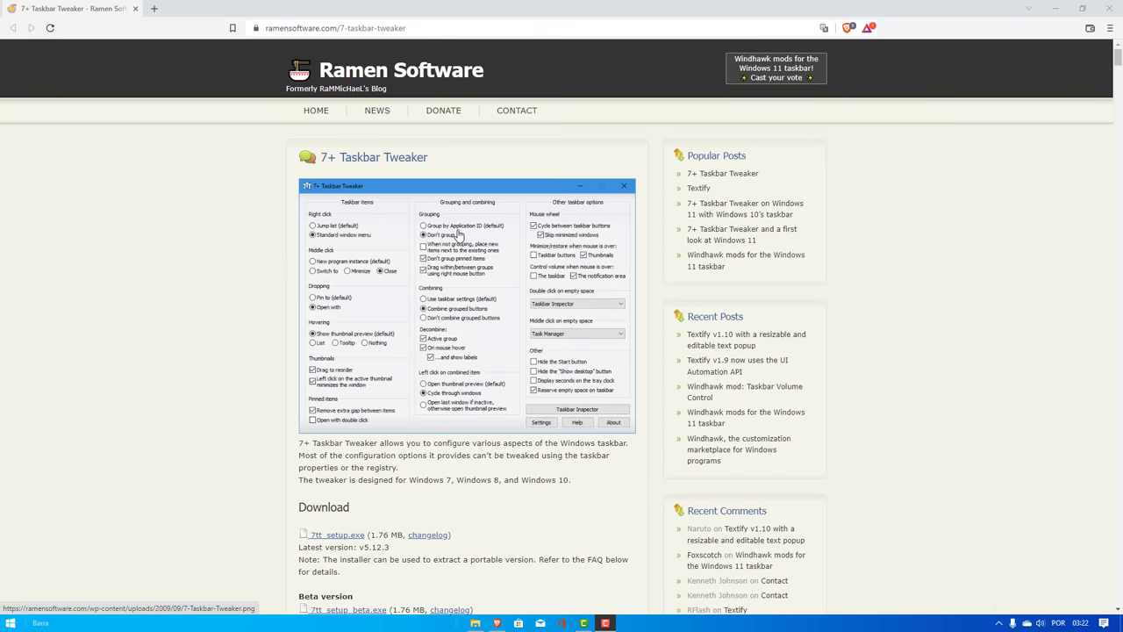
# - Look over the 7+ Taskbar Tweaker web page down to its download section with 7tt_setup.exe
pyautogui.scroll(-3, 458, 232)
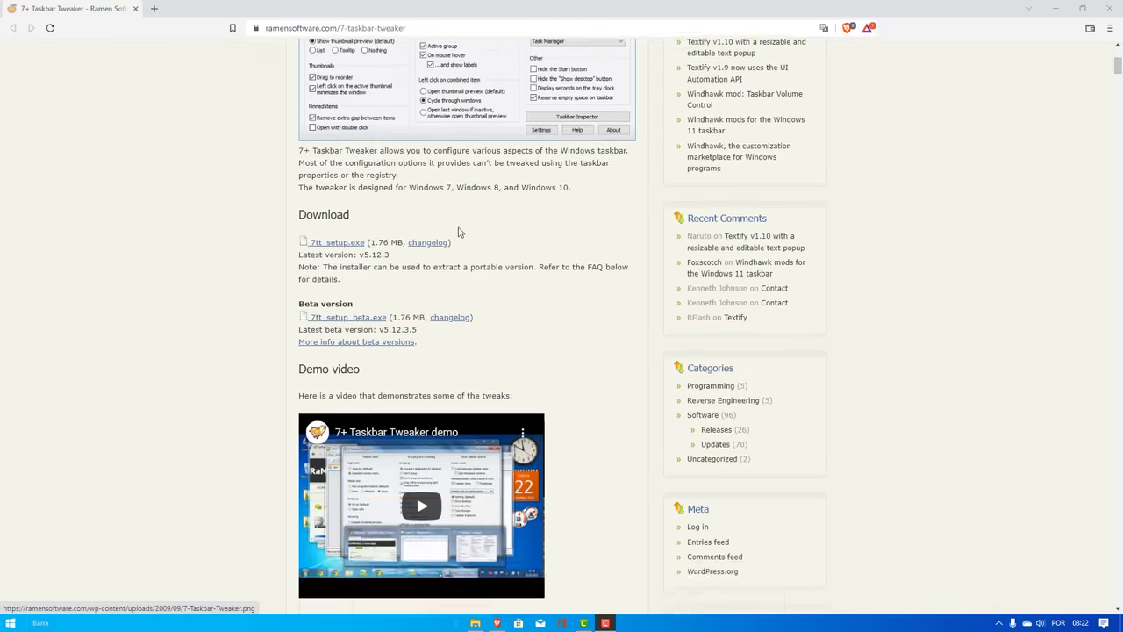
pyautogui.scroll(3, 251, 258)
pyautogui.scroll(-3, 251, 237)
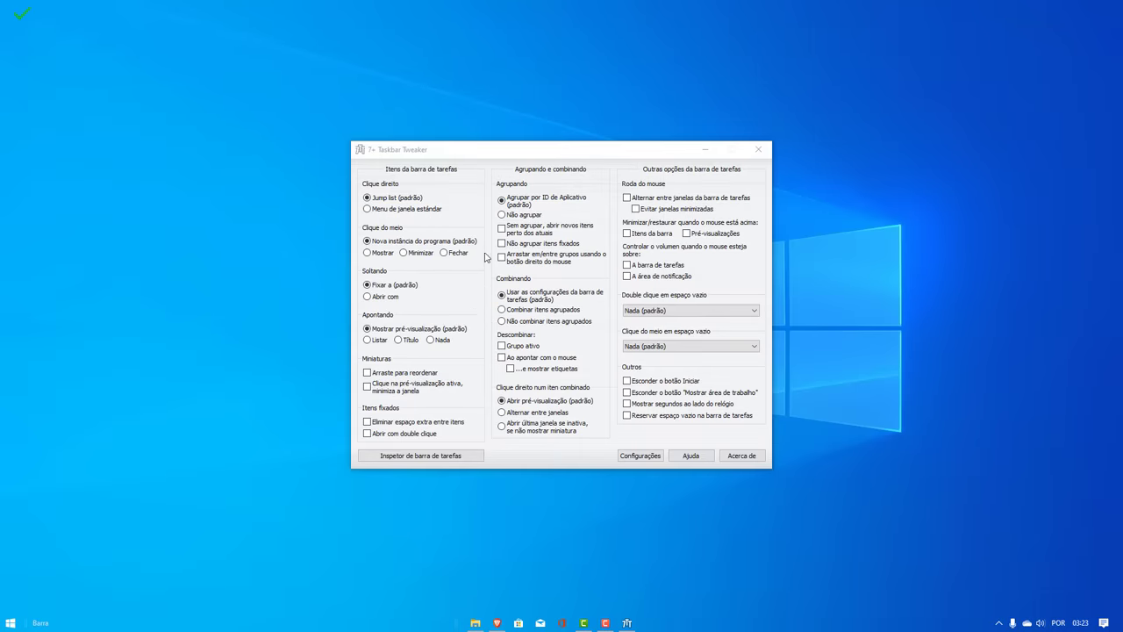
# - In 7+ Taskbar Tweaker, move the window lower and leave "Eliminar espaço extra entre itens" enabled after comparing the icon spacing on and off
pyautogui.moveTo(505, 155); pyautogui.dragTo(470, 215)
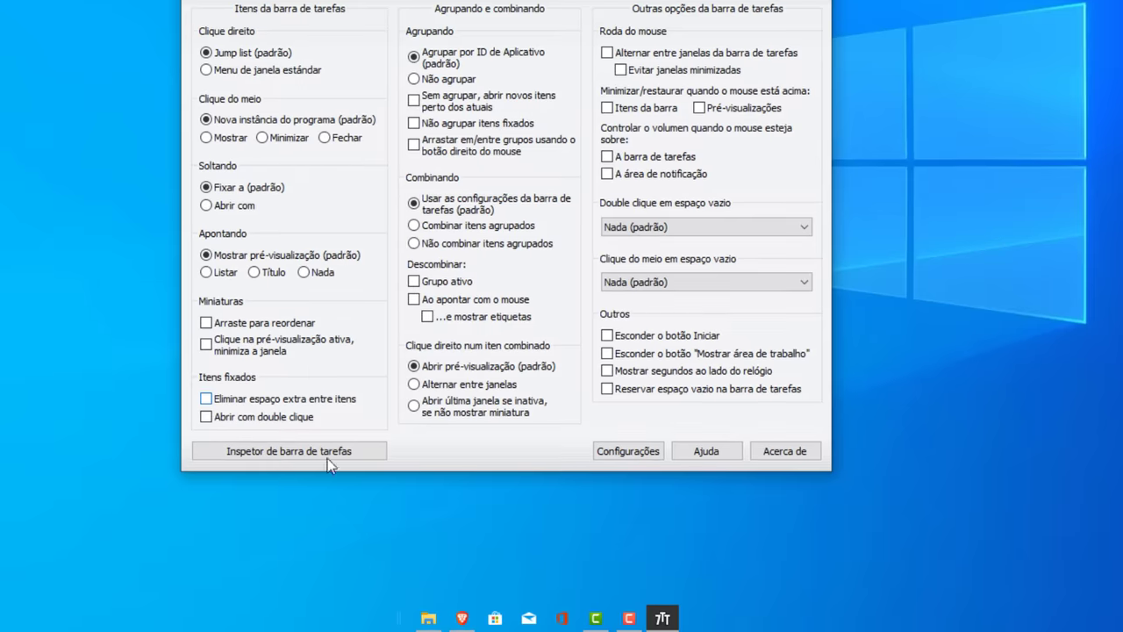
pyautogui.click(226, 400)
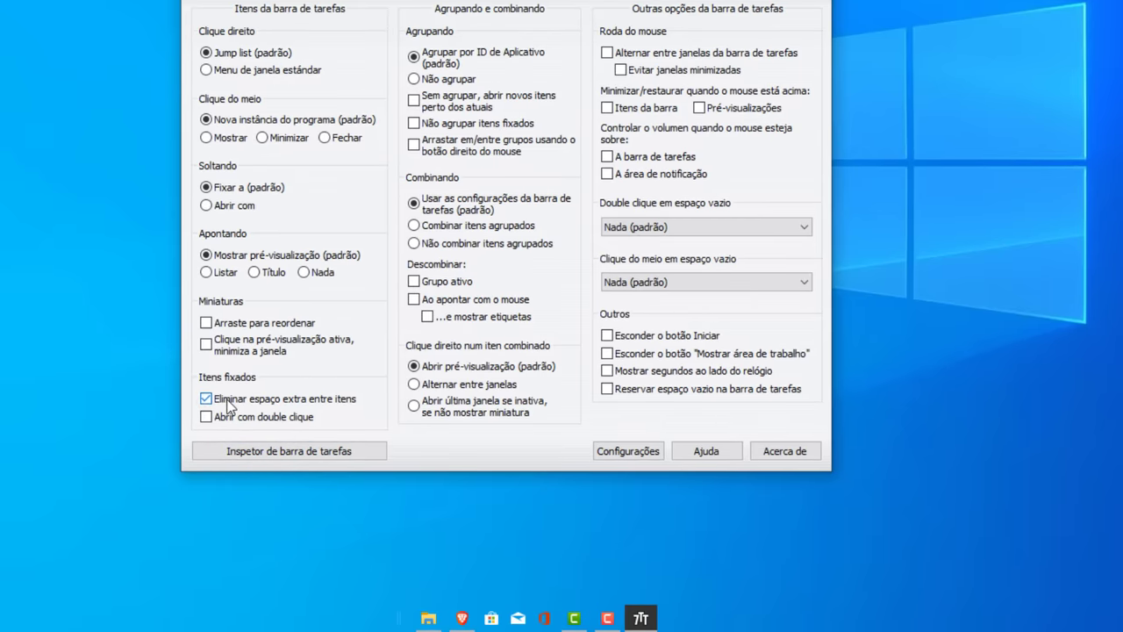
pyautogui.click(227, 399)
pyautogui.click(302, 398)
pyautogui.click(302, 399)
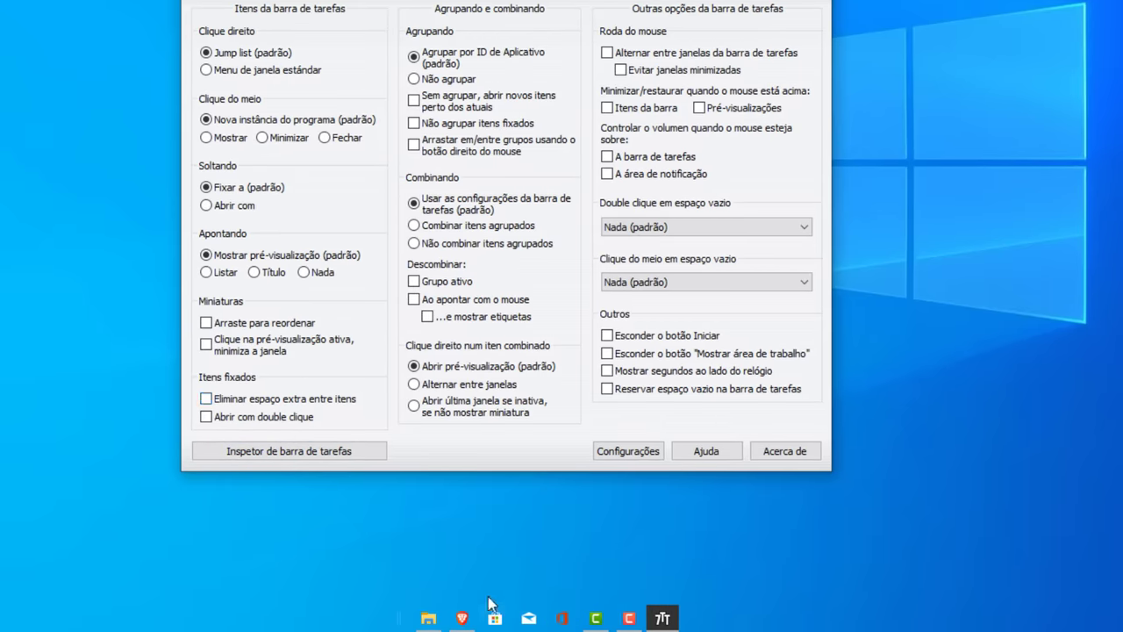
pyautogui.click(324, 405)
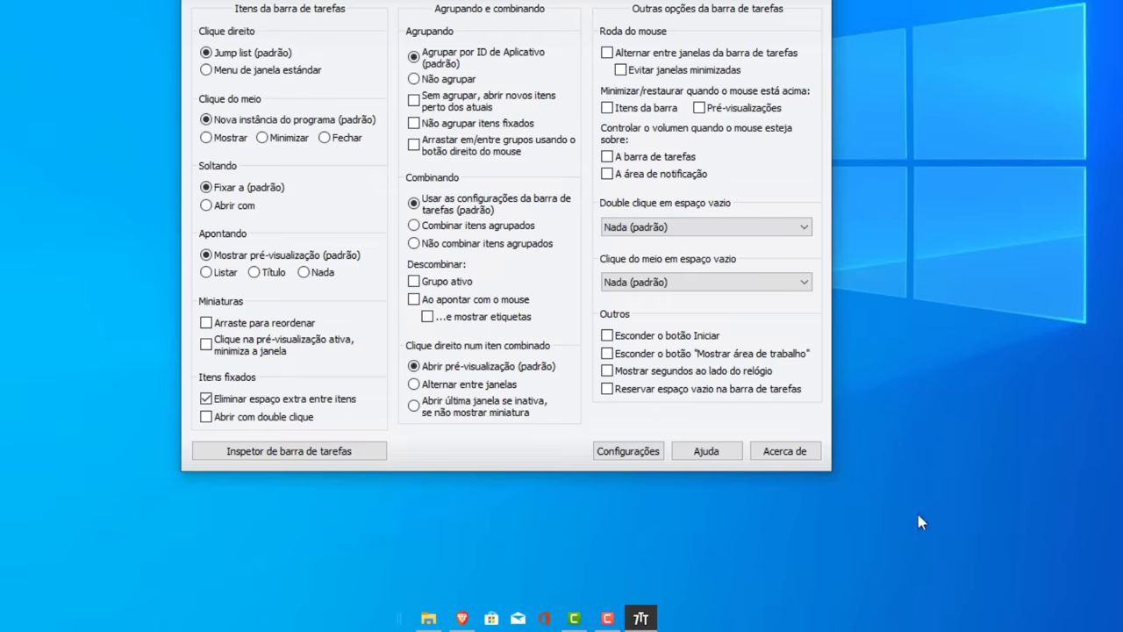
# - Open the Windows taskbar settings and toggle the option "Usar botões pequenos da barra de tarefas"
pyautogui.rightClick(819, 625)
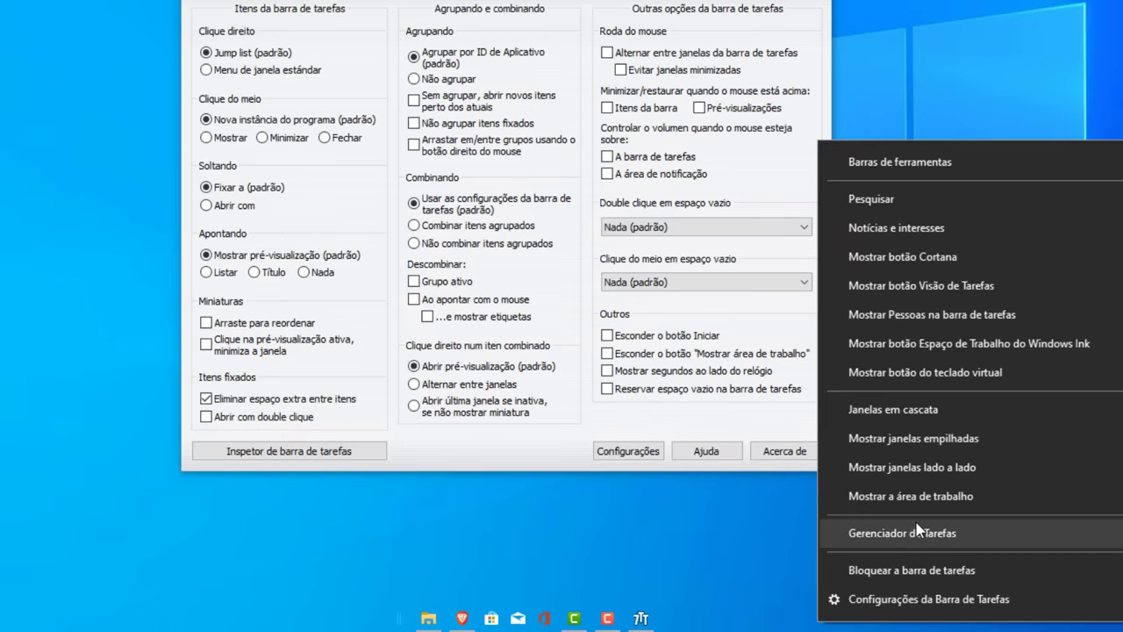
pyautogui.click(887, 599)
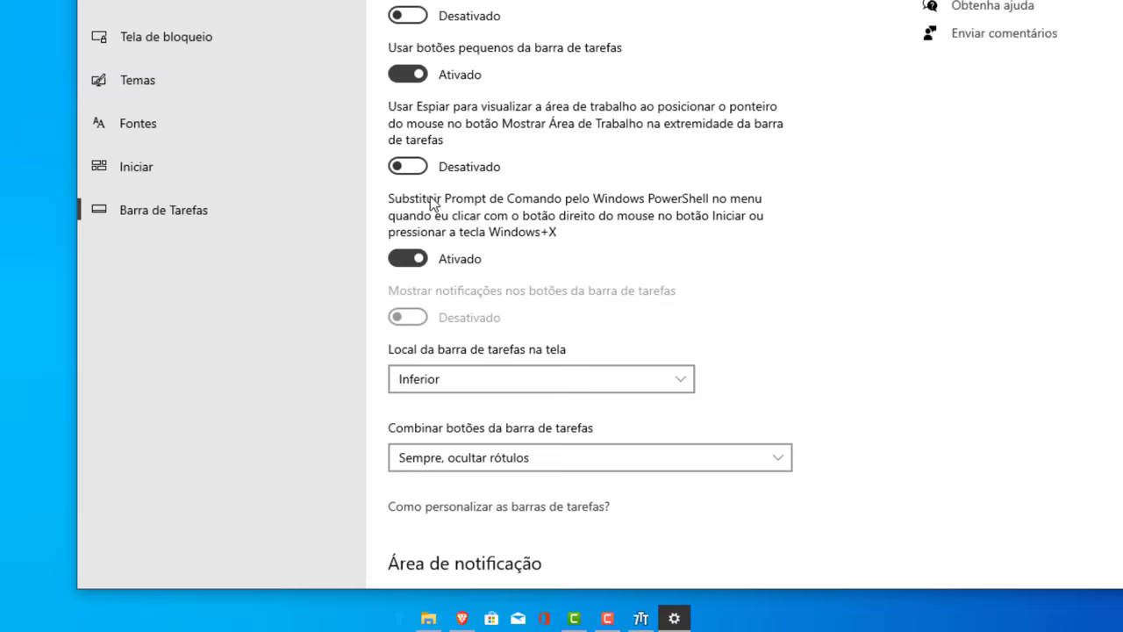
pyautogui.click(409, 76)
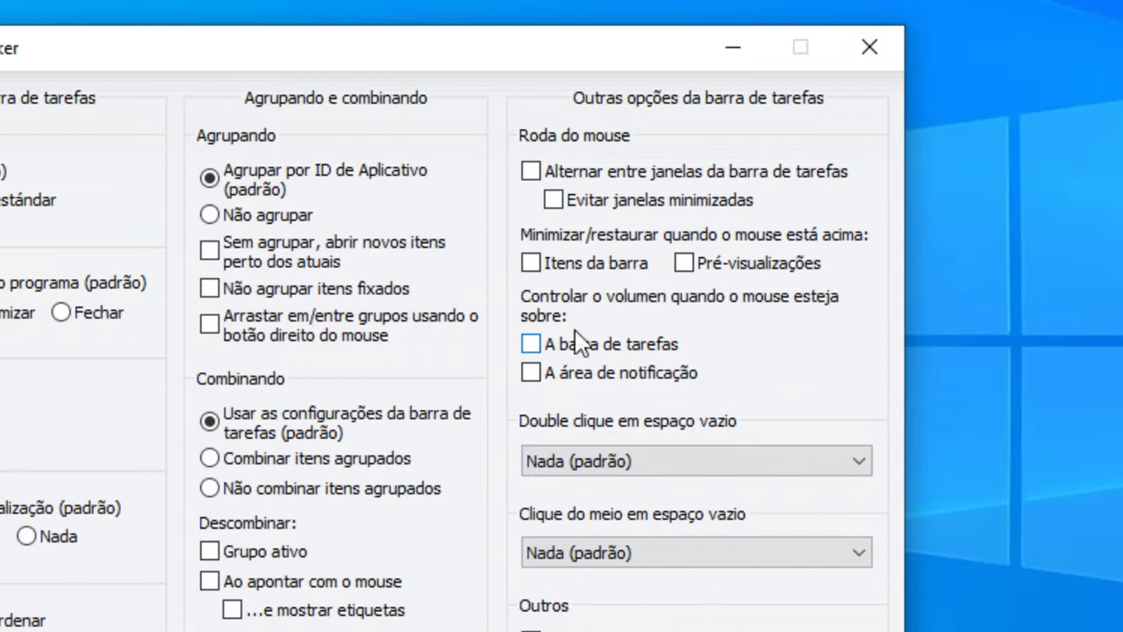
# - Enable mouse-wheel volume control over the taskbar in 7+ Taskbar Tweaker and test it by raising and lowering the volume
pyautogui.click(535, 346)
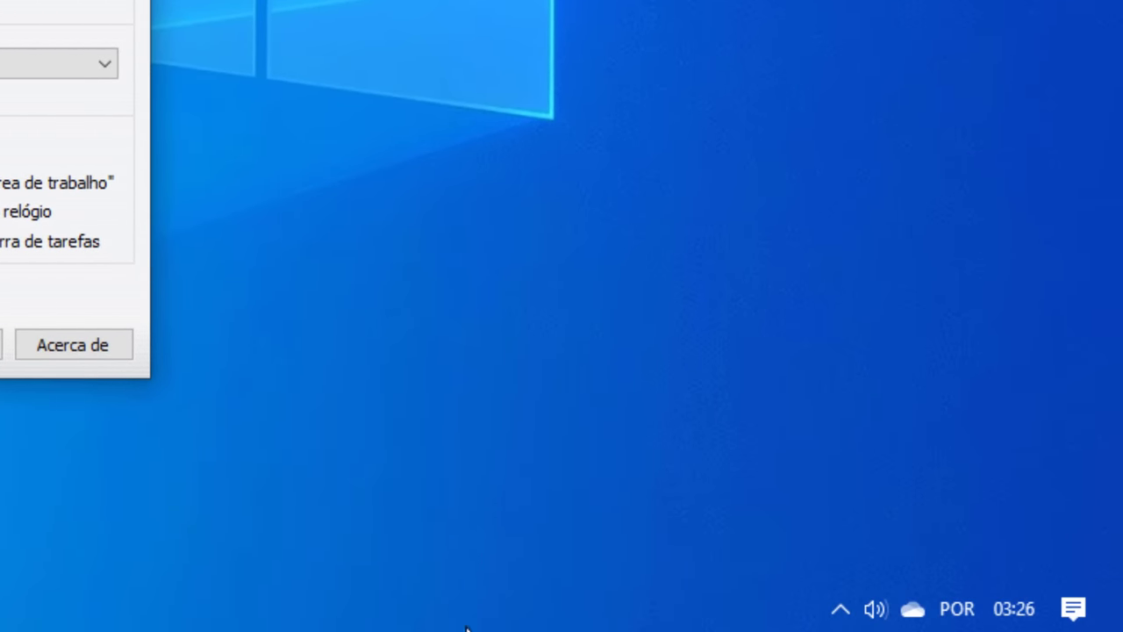
pyautogui.press('XF86AudioRaiseVolume')
pyautogui.press('XF86AudioRaiseVolume')
pyautogui.press('XF86AudioLowerVolume')
pyautogui.press('XF86AudioLowerVolume')
pyautogui.press('XF86AudioRaiseVolume')
pyautogui.press('XF86AudioRaiseVolume')
pyautogui.press('XF86AudioRaiseVolume')
pyautogui.press('XF86AudioRaiseVolume')
pyautogui.press('XF86AudioLowerVolume')
pyautogui.press('XF86AudioLowerVolume')
pyautogui.press('XF86AudioLowerVolume')
pyautogui.press('XF86AudioRaiseVolume')
pyautogui.press('XF86AudioRaiseVolume')
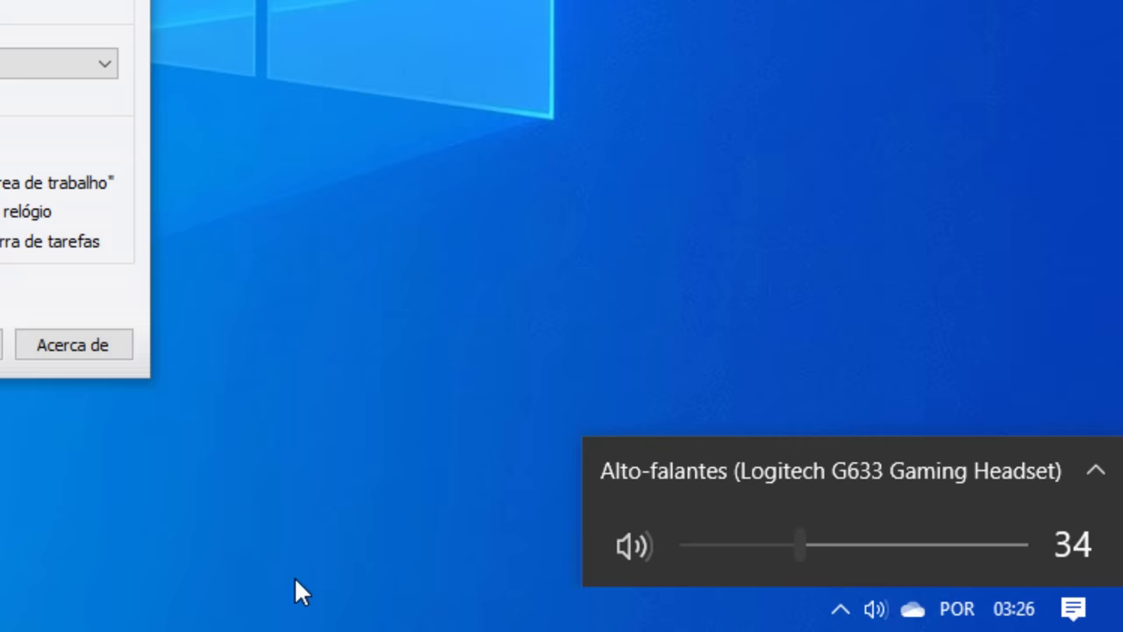
# - Check the speaker volume control and move the volume icon from the notification area into the hidden icons
pyautogui.click(875, 609)
pyautogui.press('XF86AudioLowerVolume')
pyautogui.click(825, 399)
pyautogui.moveTo(886, 614); pyautogui.dragTo(852, 554)
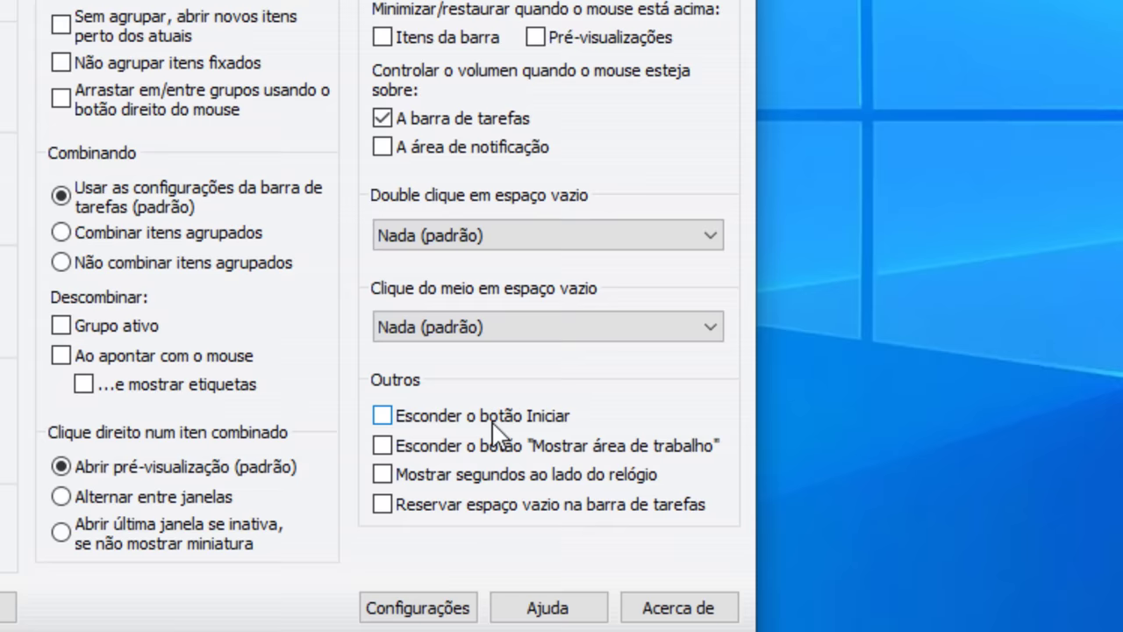
# - Hide the Start button and the "Mostrar área de trabalho" button, and show seconds beside the clock
pyautogui.click(421, 412)
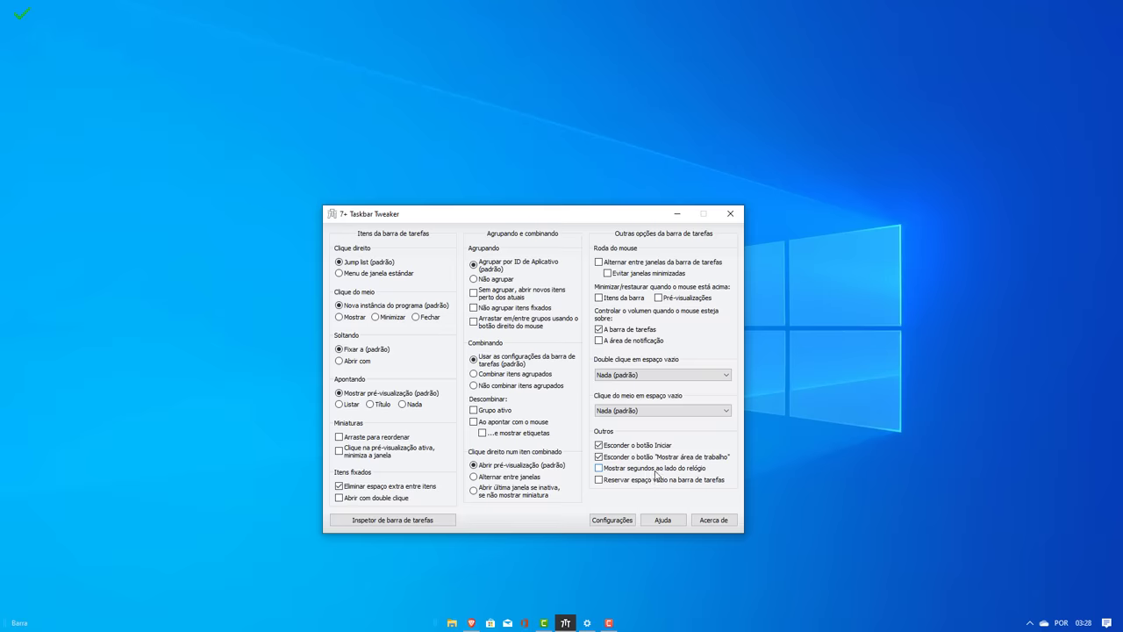
pyautogui.click(656, 472)
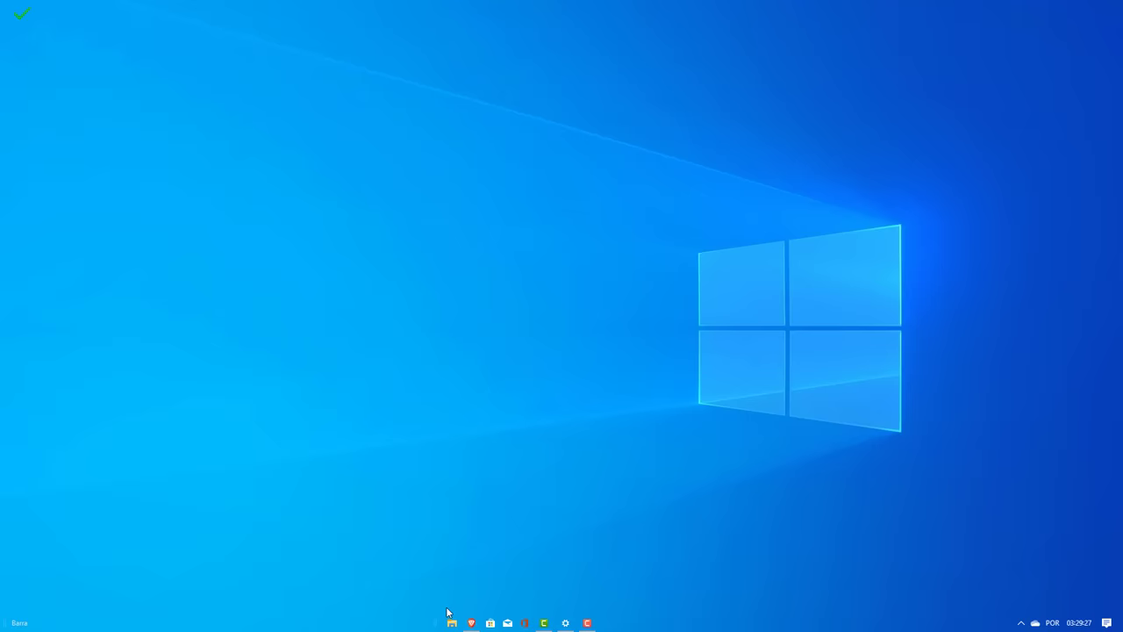
# - Switch back to the browser and reload the page ramensoftware.com/7-taskbar-tweaker
pyautogui.moveTo(471, 623)
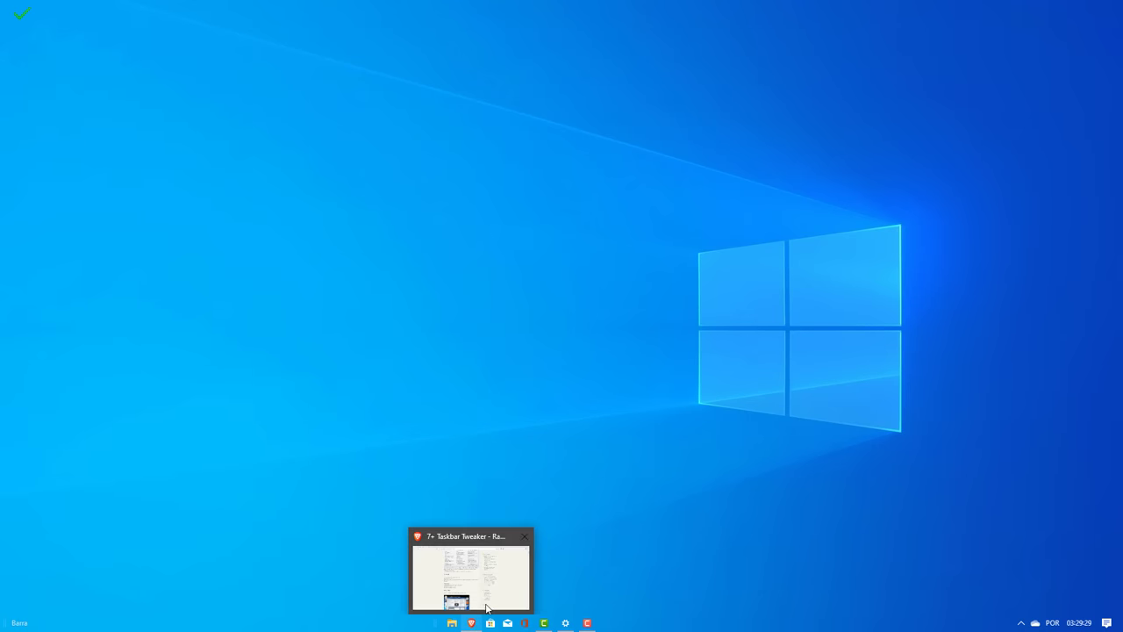
pyautogui.click(490, 602)
pyautogui.click(374, 28)
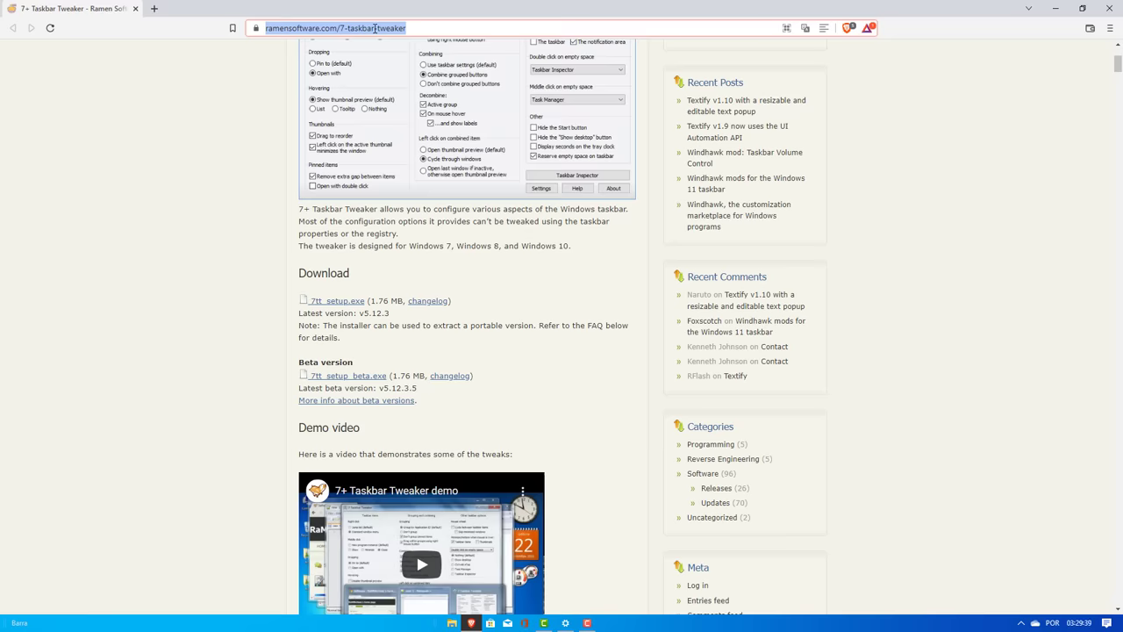
pyautogui.press('Return')
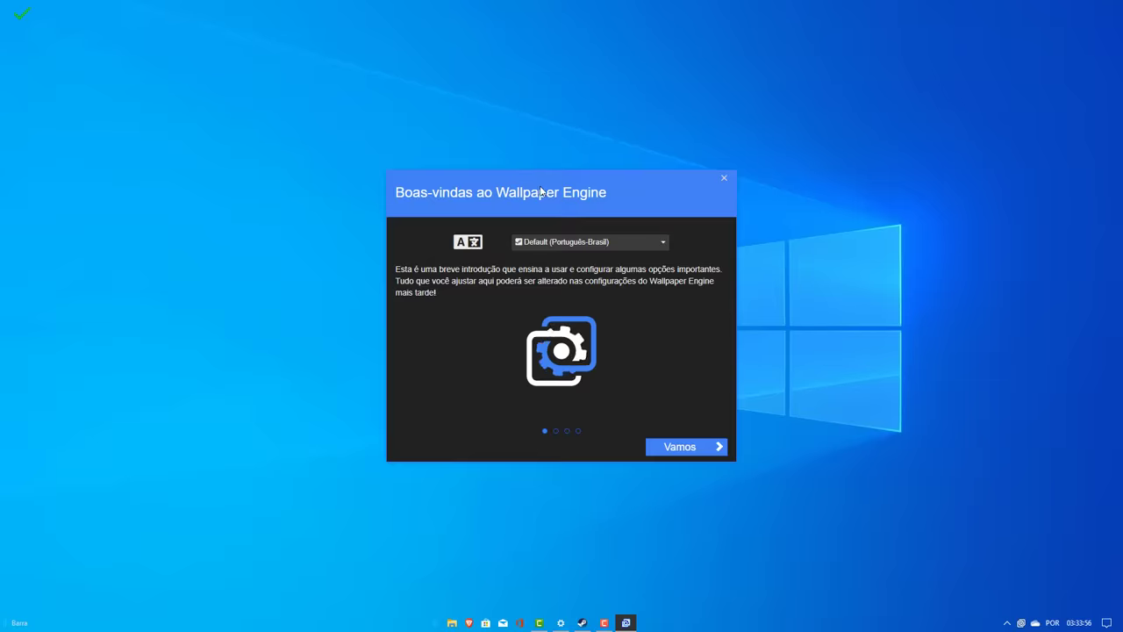
# - Go through the Wallpaper Engine welcome setup with the default language, Ultra quality and LED effects enabled, and open the Windows colour adjustment options
pyautogui.click(654, 452)
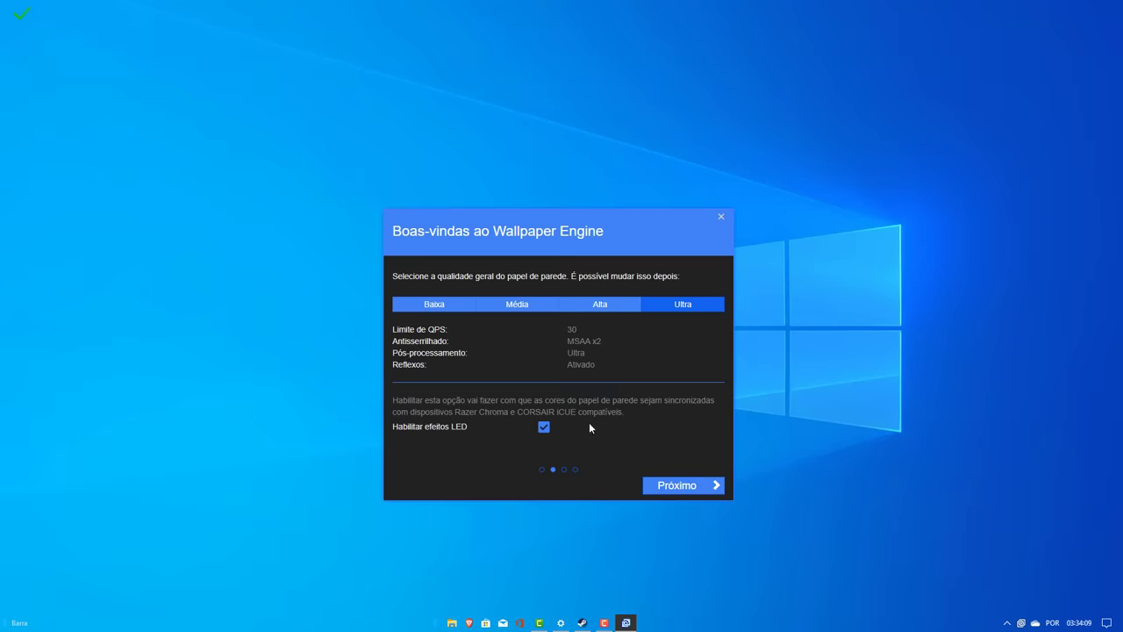
pyautogui.click(680, 484)
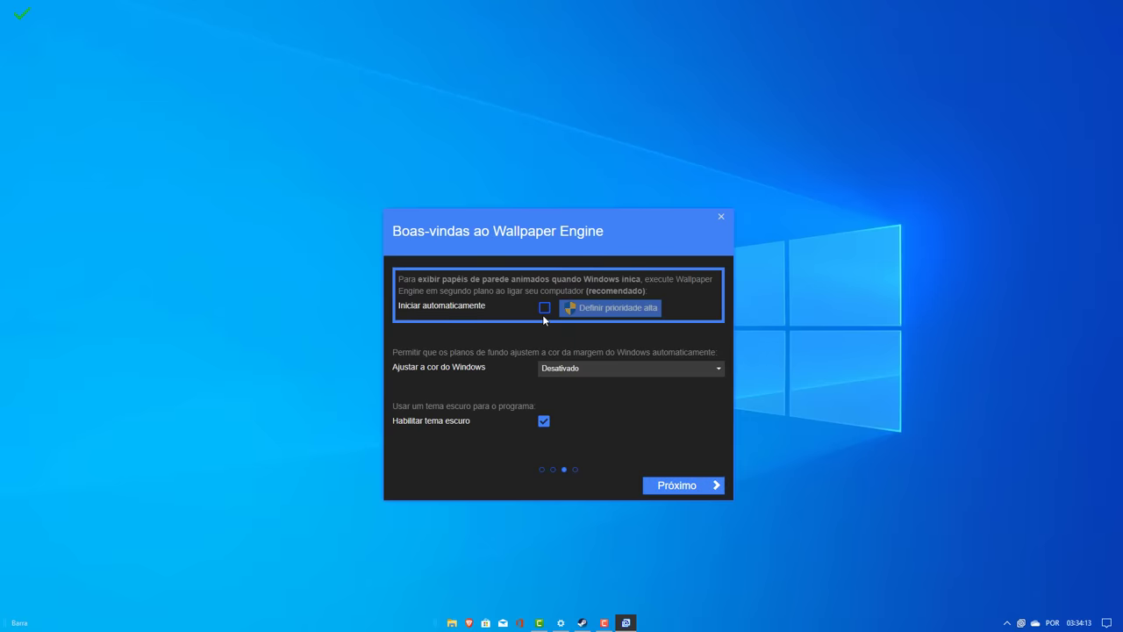
pyautogui.click(578, 369)
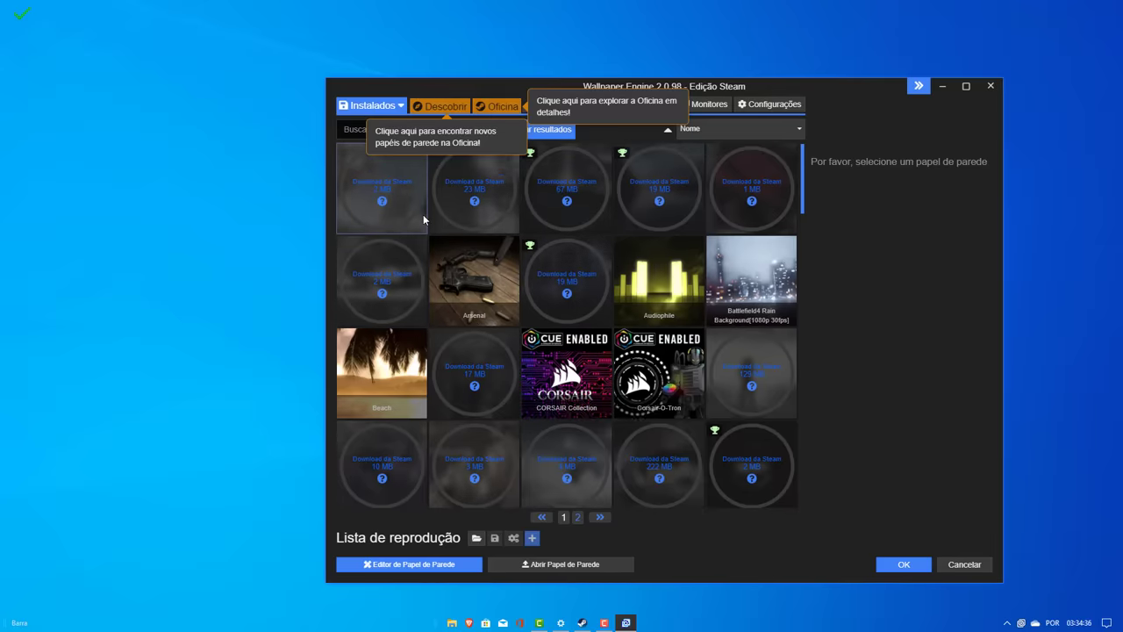
# - Look through the installed wallpapers, move the Wallpaper Engine window toward the upper left and open the Descobrir section
pyautogui.scroll(-5, 657, 357)
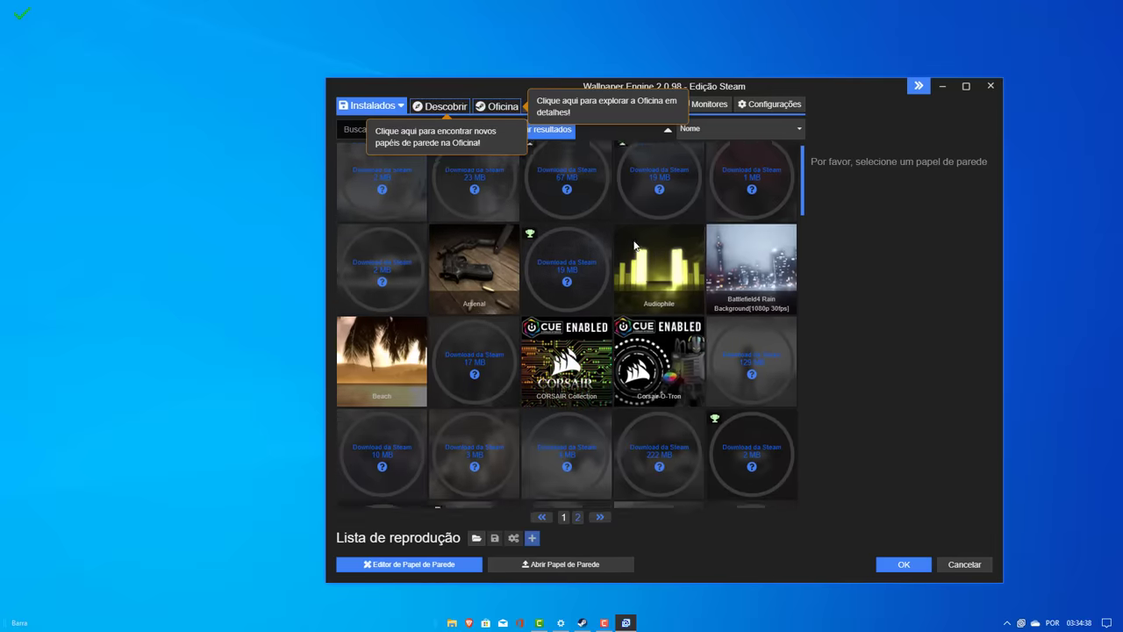
pyautogui.scroll(5, 649, 301)
pyautogui.moveTo(507, 92); pyautogui.dragTo(388, 67)
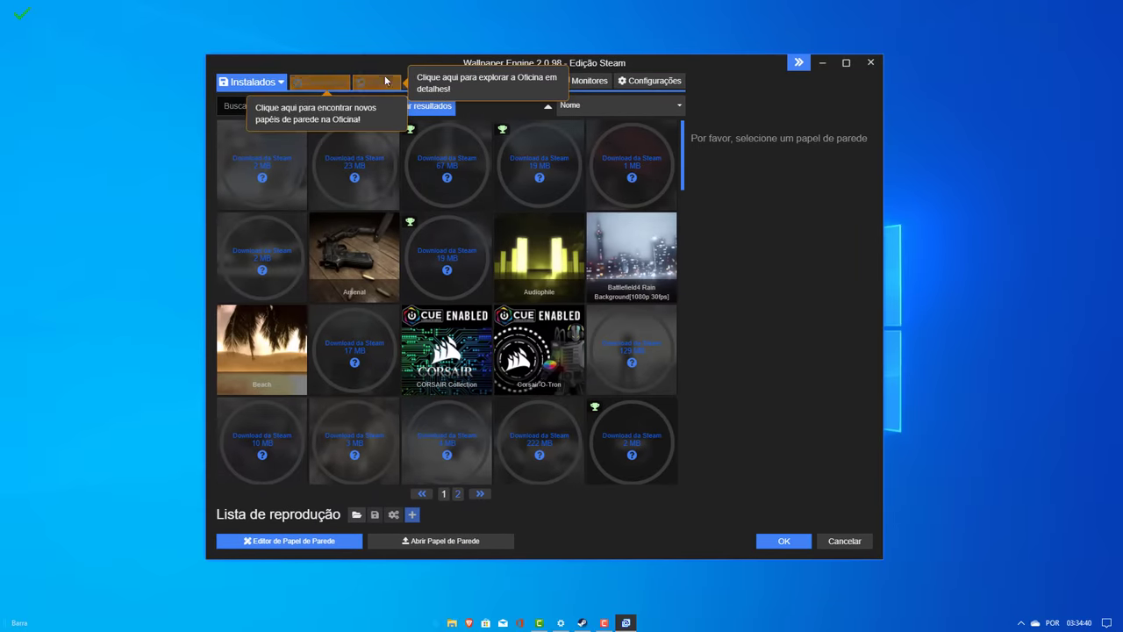
pyautogui.click(281, 82)
pyautogui.click(299, 82)
pyautogui.click(283, 82)
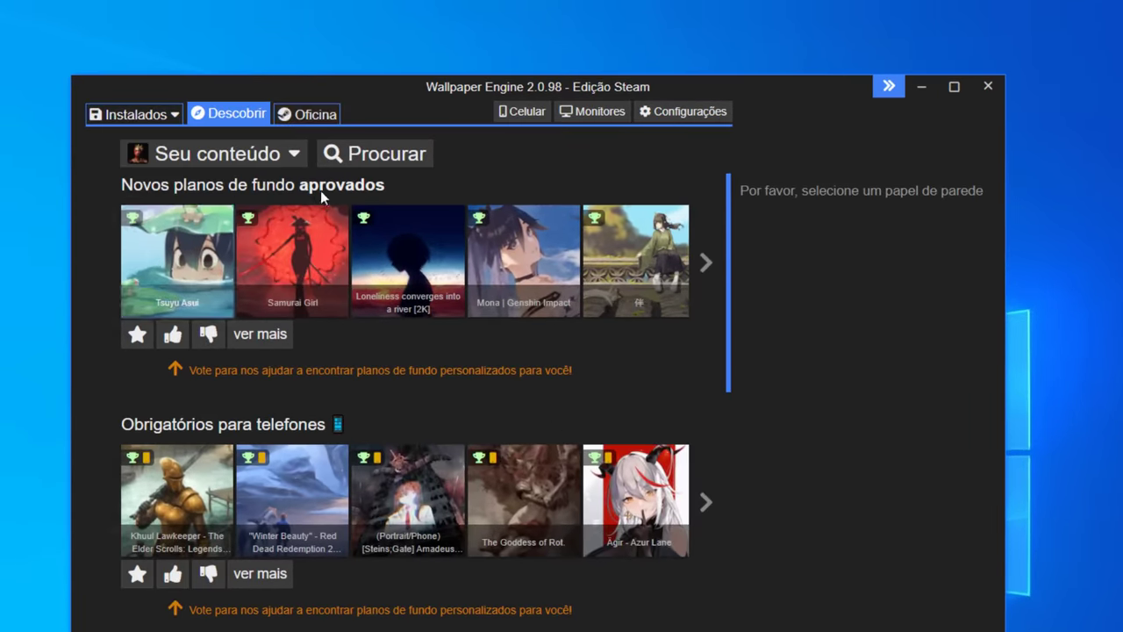
# - Search the Oficina section of Wallpaper Engine for "vaporwave" wallpapers
pyautogui.click(307, 114)
pyautogui.scroll(-3, 387, 310)
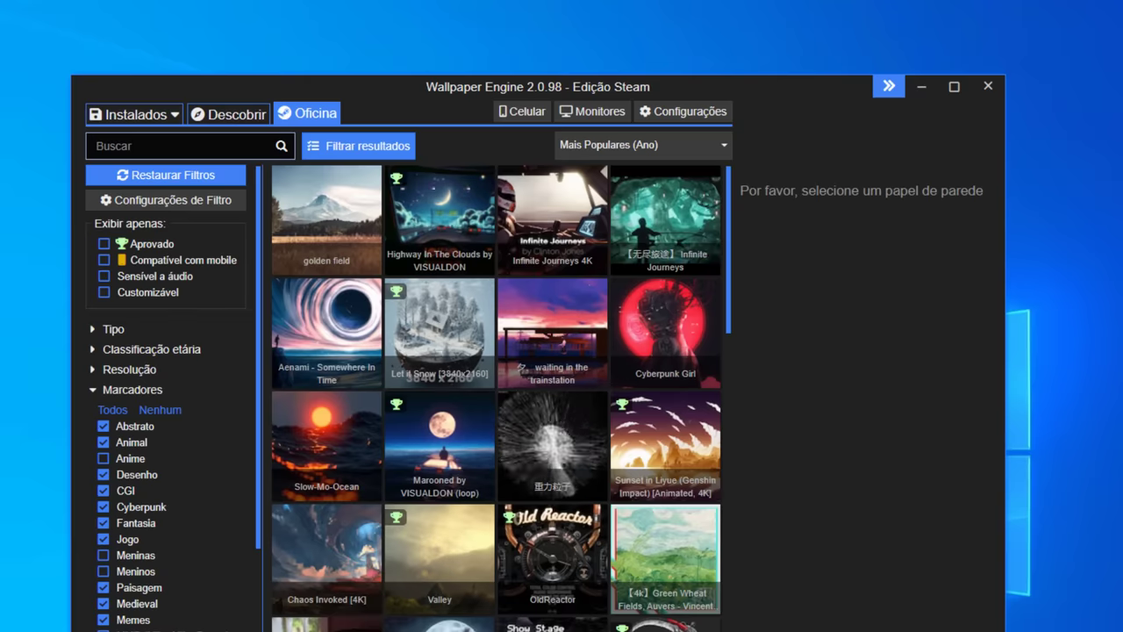
pyautogui.click(176, 146)
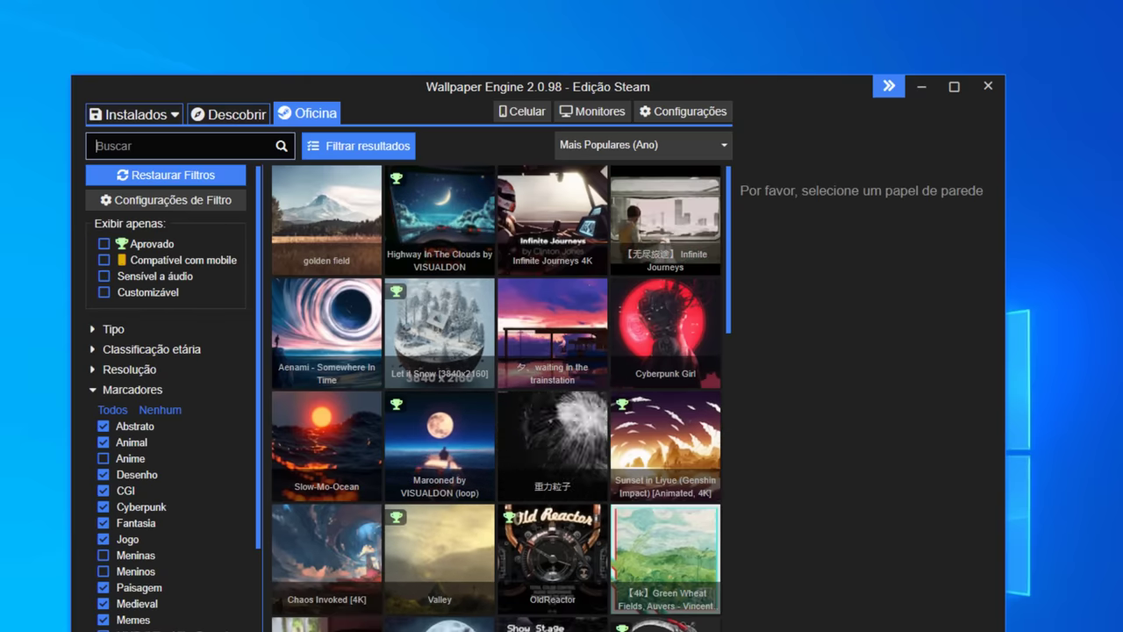
pyautogui.write('vaporwave')
pyautogui.press('Return')
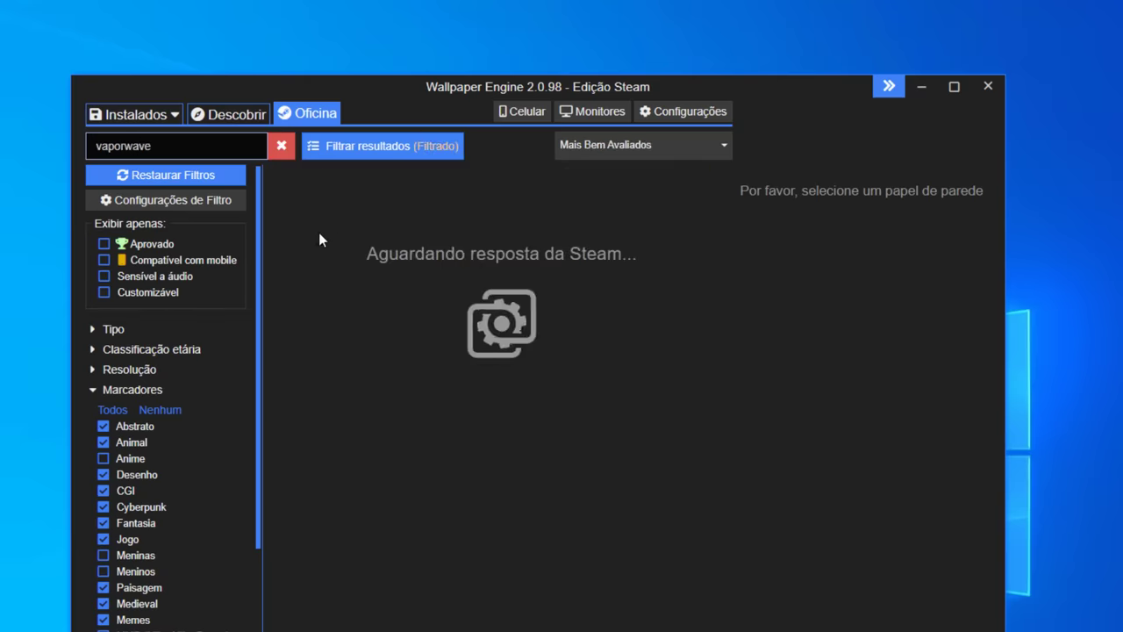
# - Browse the vaporwave results and preview wallpapers such as "Broken [Retro] [Vaporwave]" and the Windows 95 themed one
pyautogui.click(327, 347)
pyautogui.scroll(-3, 327, 347)
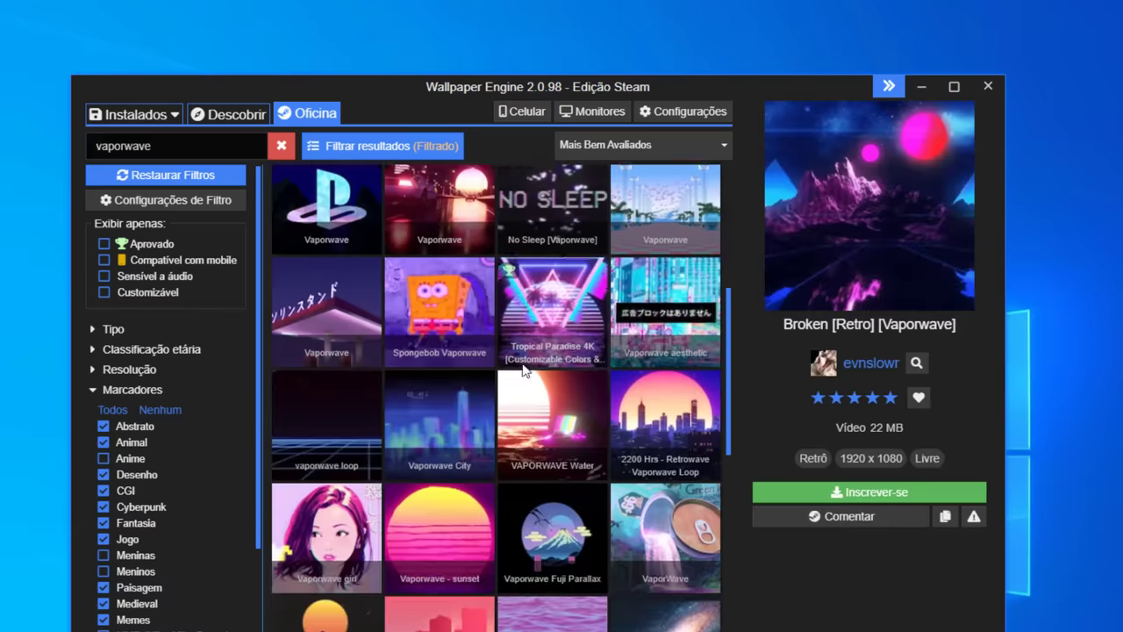
pyautogui.scroll(3, 532, 388)
pyautogui.scroll(-2, 531, 388)
pyautogui.scroll(3, 575, 391)
pyautogui.click(570, 421)
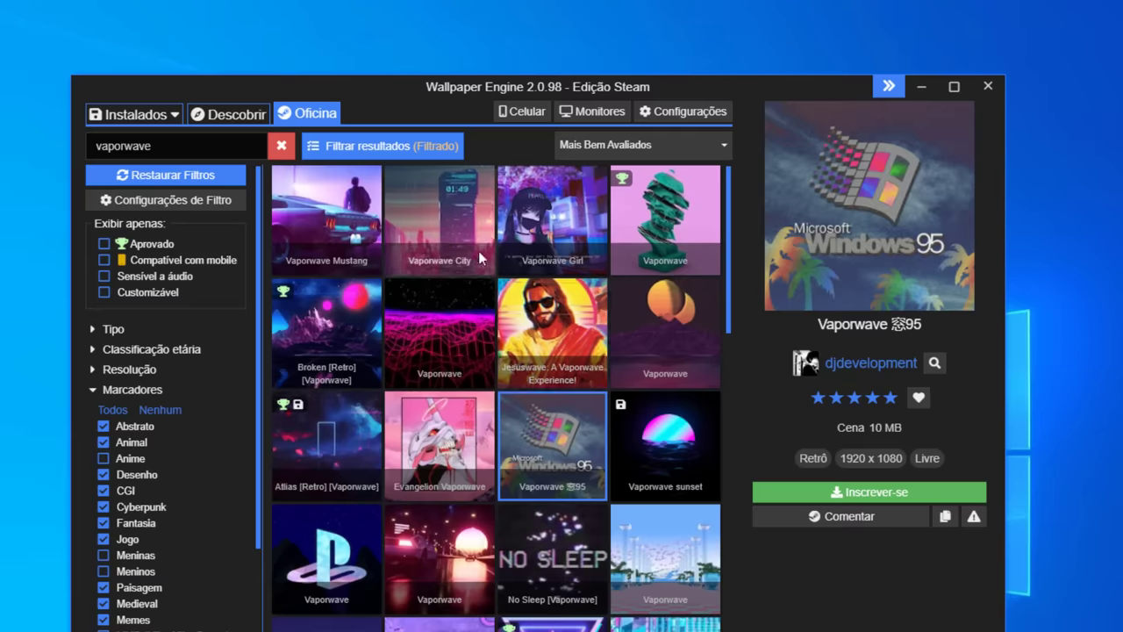
pyautogui.scroll(-1, 330, 363)
pyautogui.scroll(-5, 328, 362)
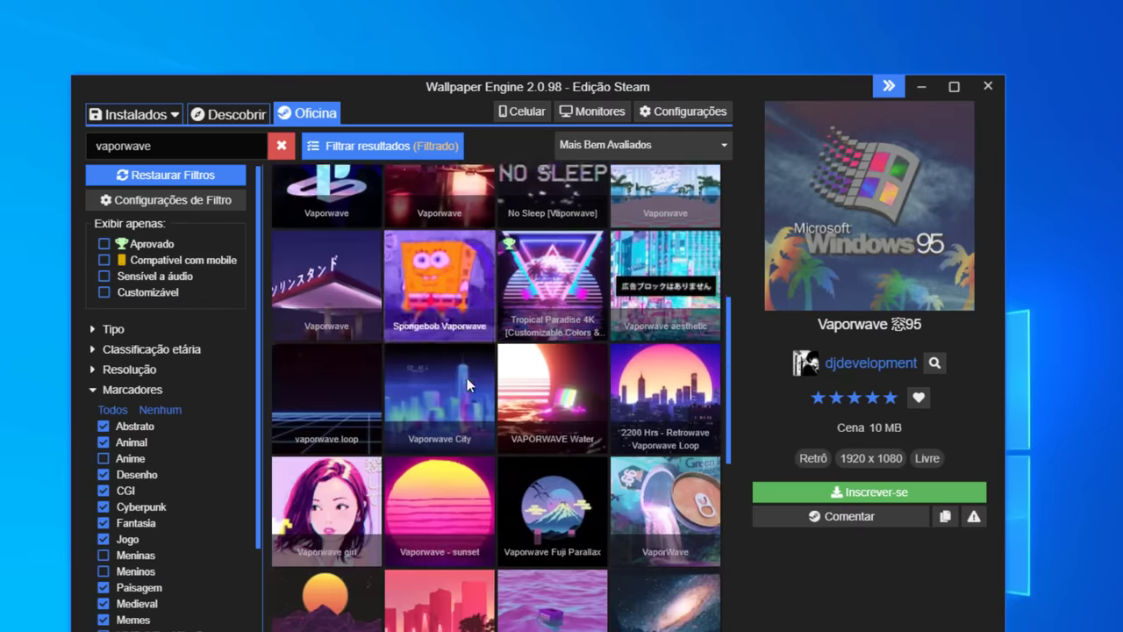
pyautogui.scroll(-3, 600, 473)
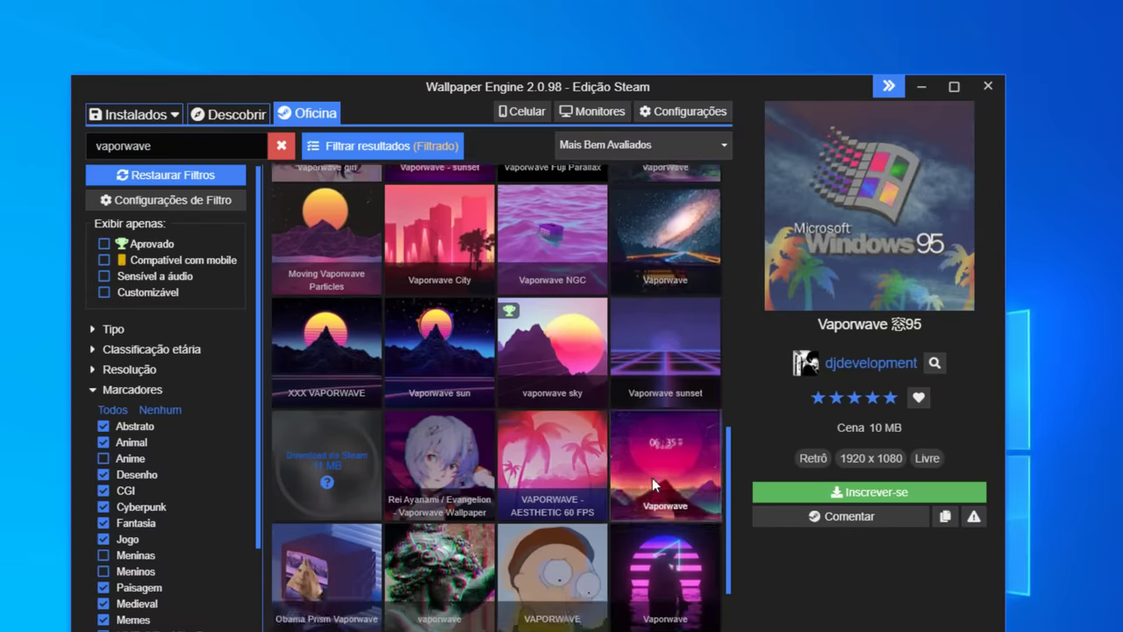
pyautogui.scroll(-3, 652, 477)
pyautogui.scroll(2, 558, 515)
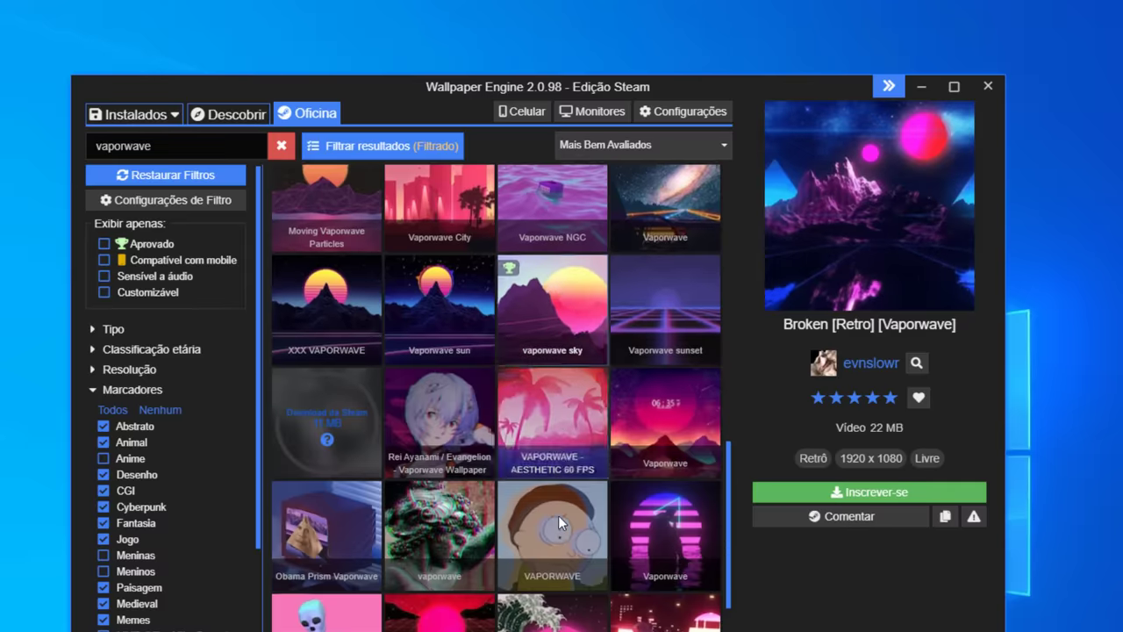
pyautogui.scroll(1, 561, 523)
# - Subscribe to the "Vaporwave" video wallpaper with the galaxy image, apply it to the desktop and turn its volume down to the minimum
pyautogui.doubleClick(668, 343)
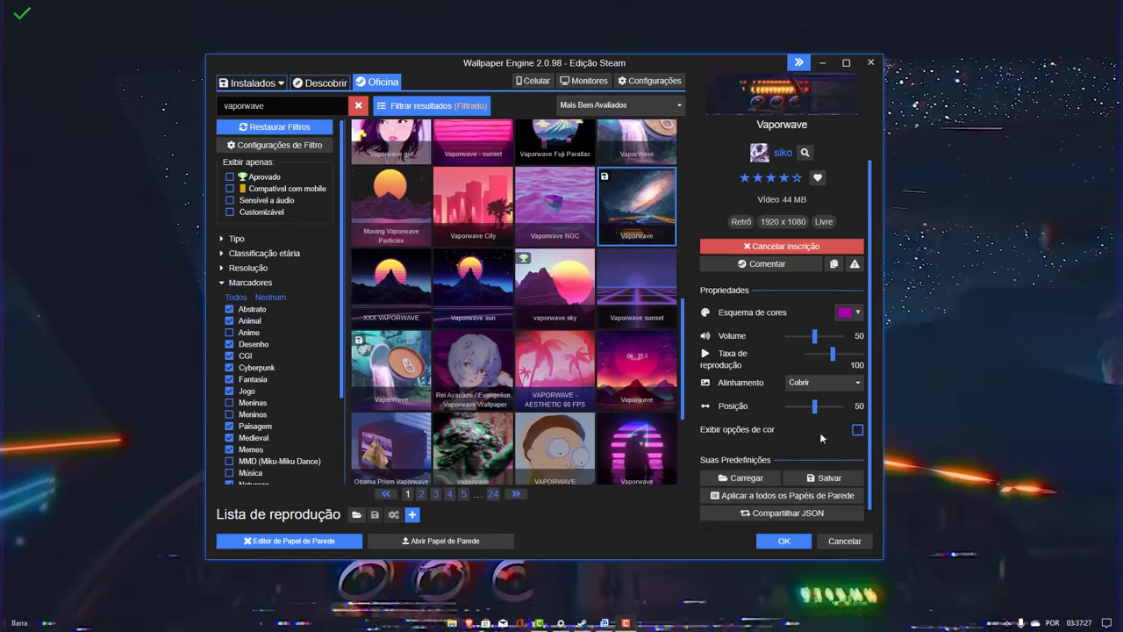
pyautogui.scroll(-1, 822, 437)
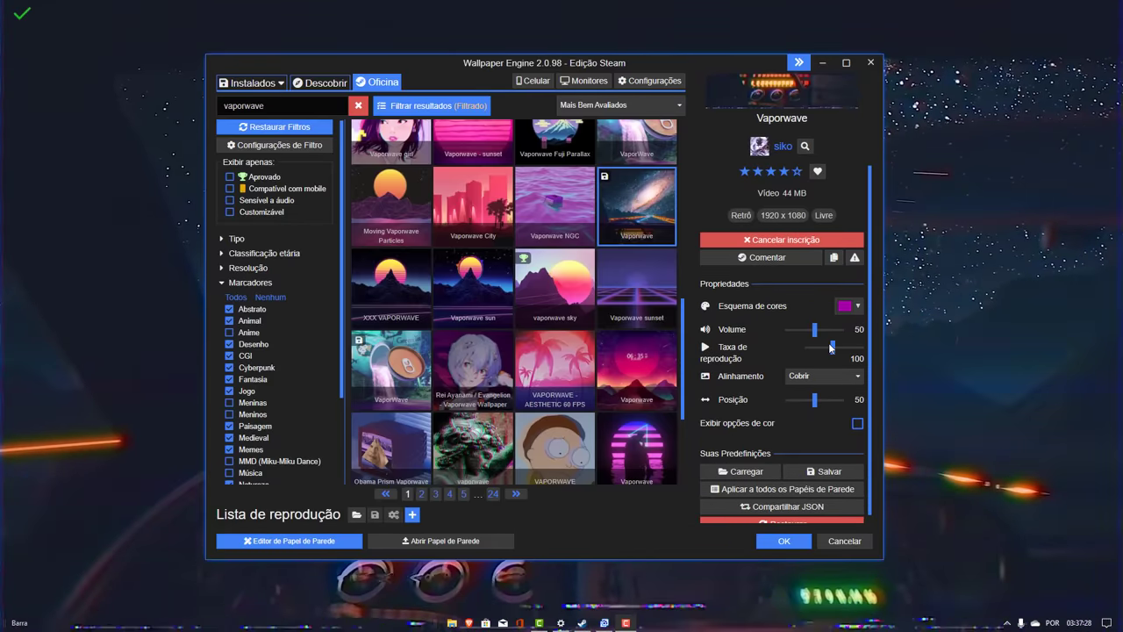
pyautogui.moveTo(814, 329); pyautogui.dragTo(722, 336)
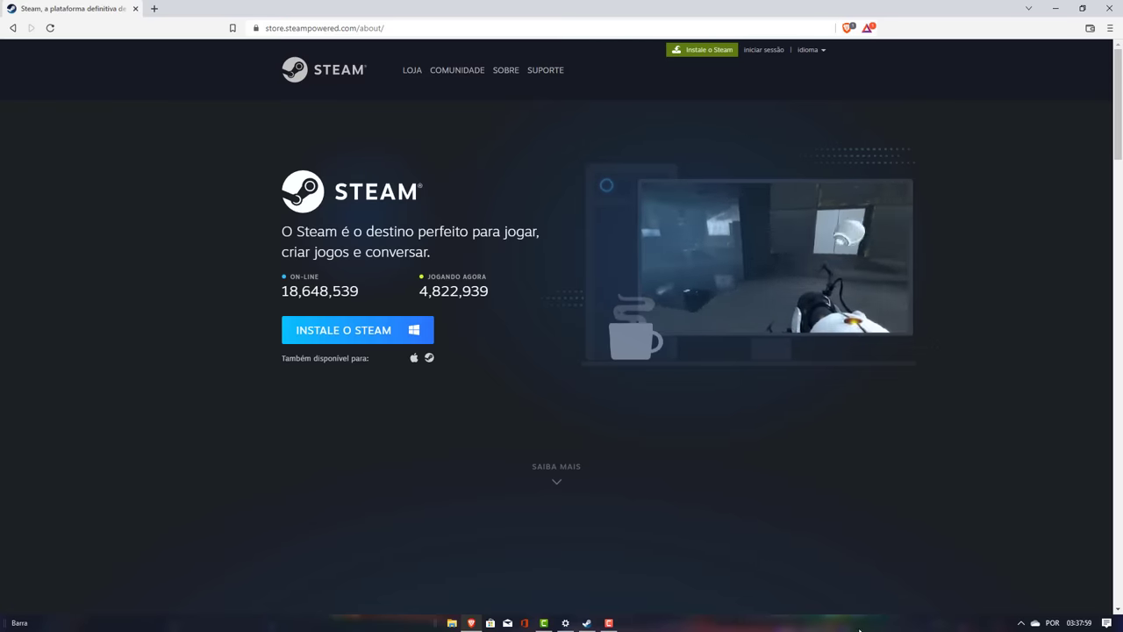
# - Restore the maximised browser window with the Steam page to a smaller size over the desktop
pyautogui.doubleClick(755, 7)
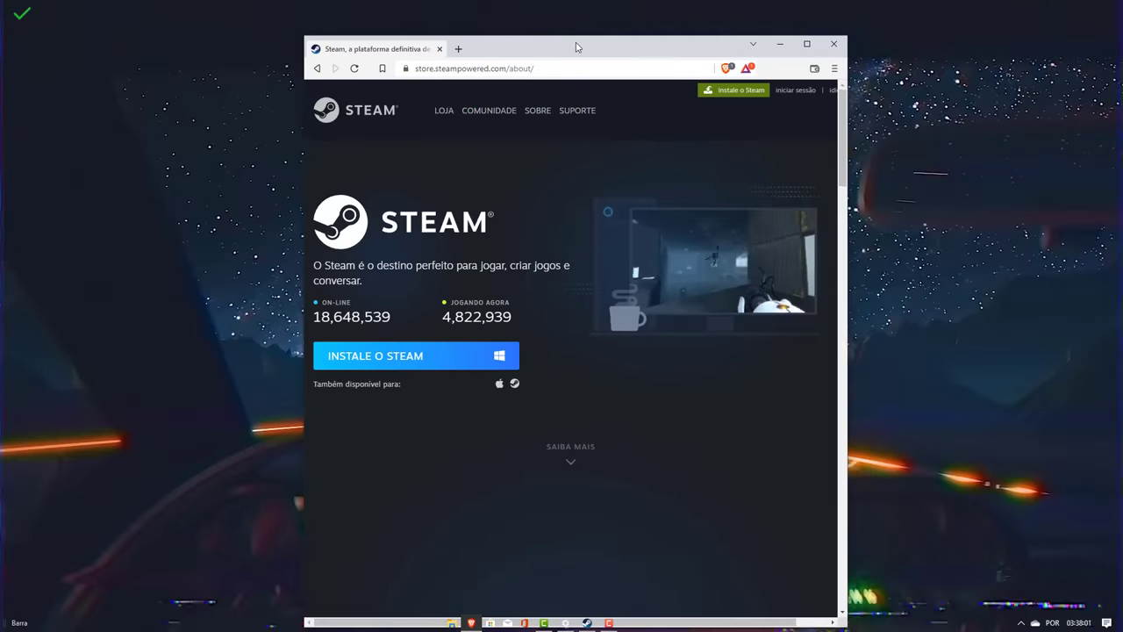
# - Close the browser window with the Steam page and reveal the hidden system tray icons
pyautogui.click(834, 44)
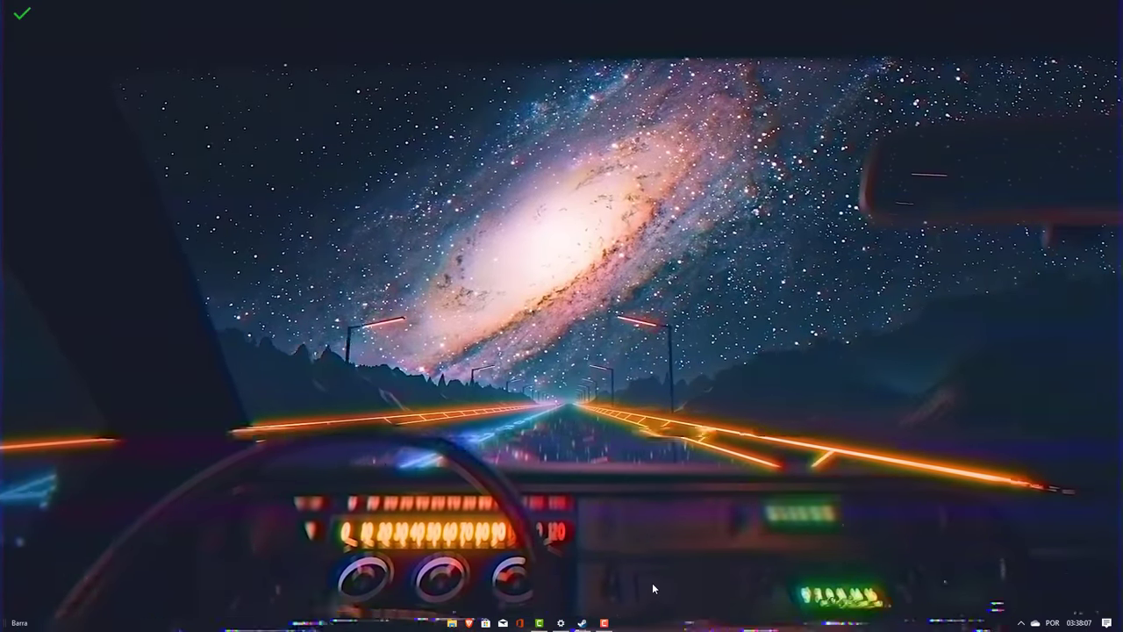
pyautogui.click(1022, 623)
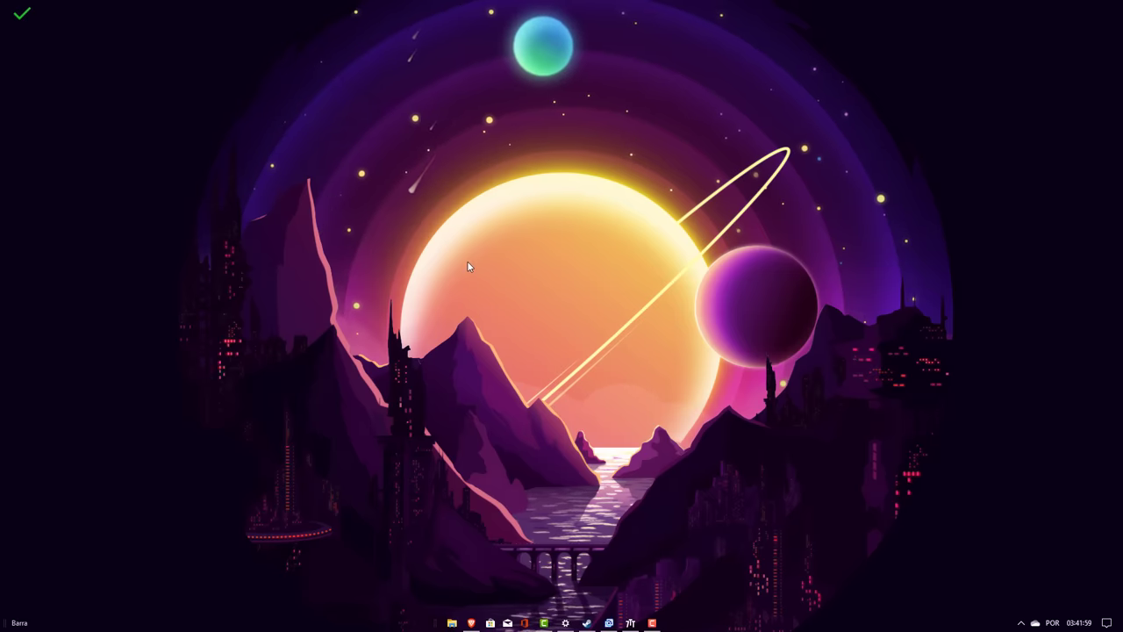
# - Download the Rainmeter 4.5.13 release from rainmeter.net and install it
pyautogui.click(476, 623)
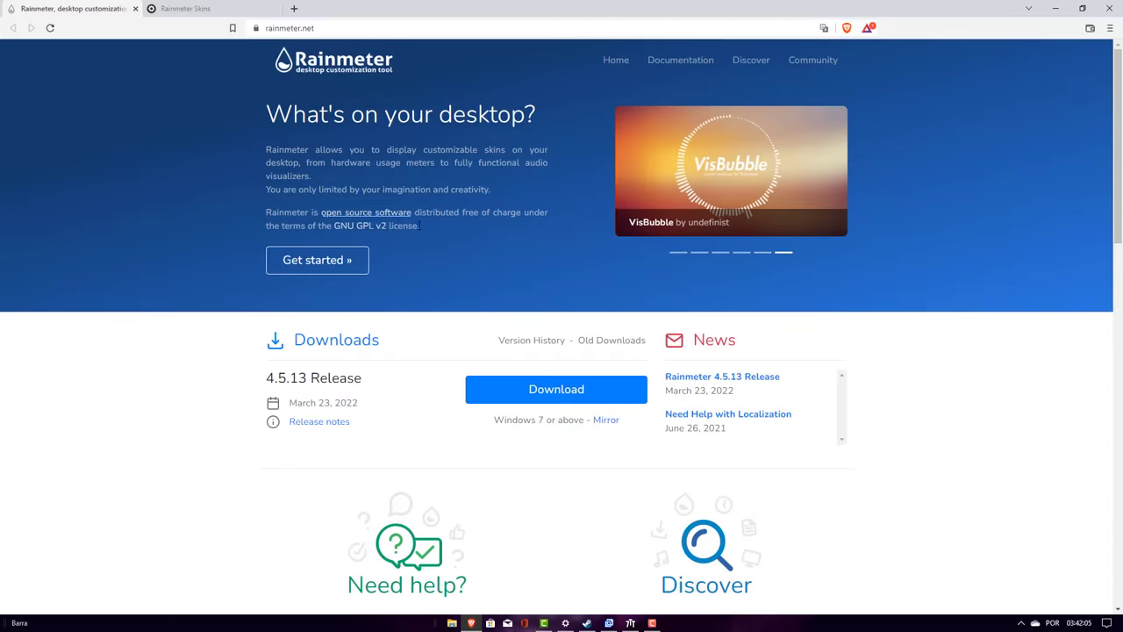
pyautogui.click(493, 394)
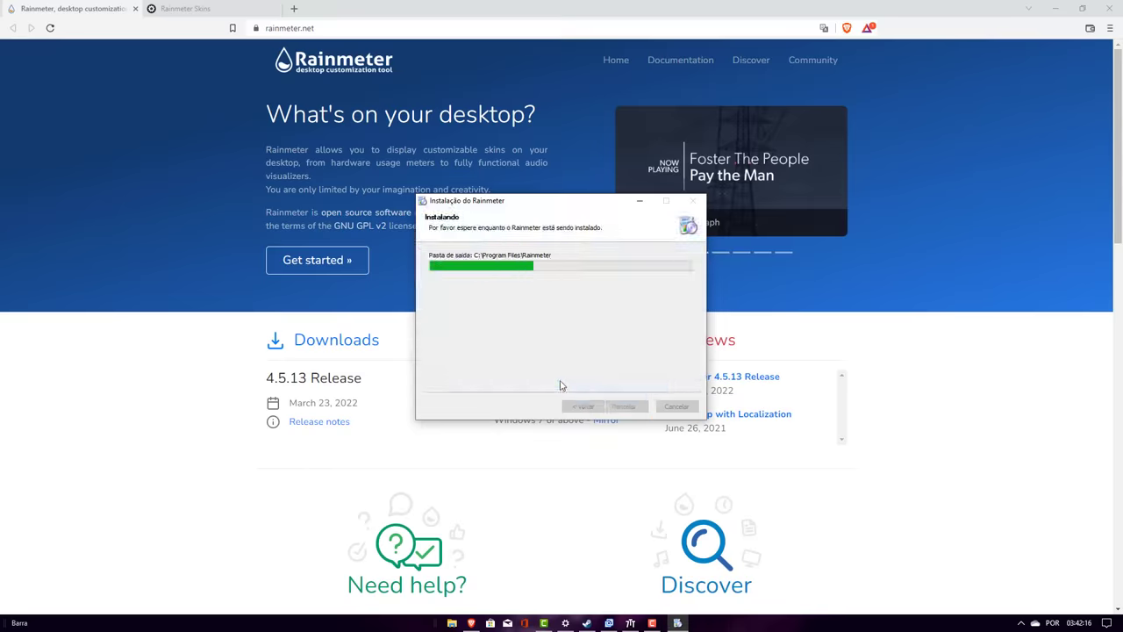
pyautogui.click(626, 406)
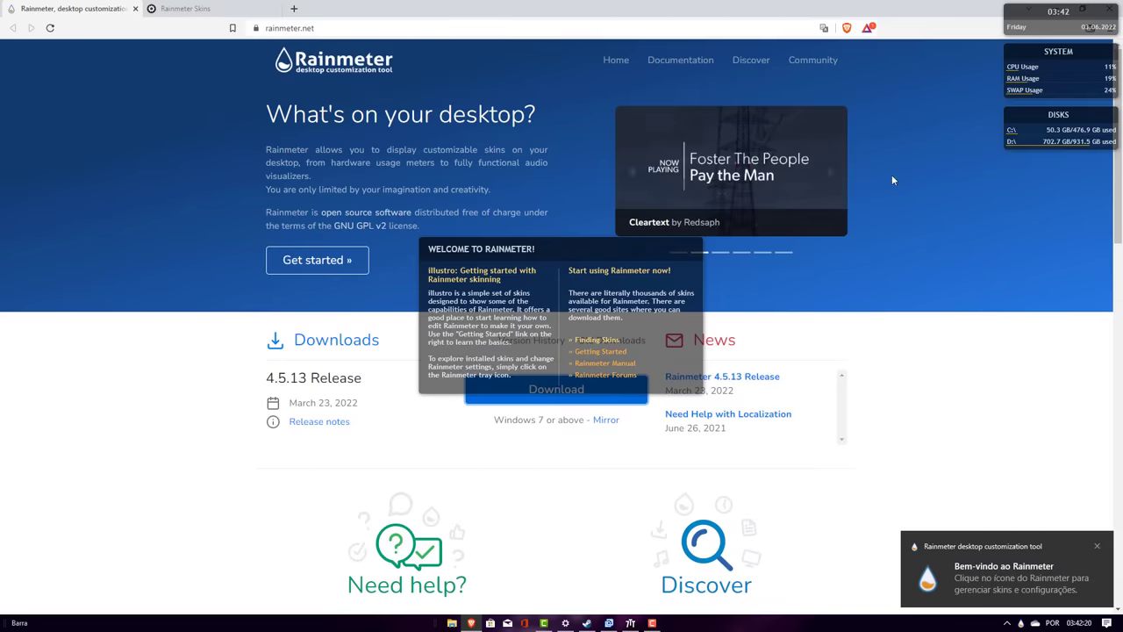
# - Unload the default illustro Welcome, Clock, System and Disks skins, minimising the browser to reach the ones on the desktop
pyautogui.rightClick(563, 244)
pyautogui.click(595, 375)
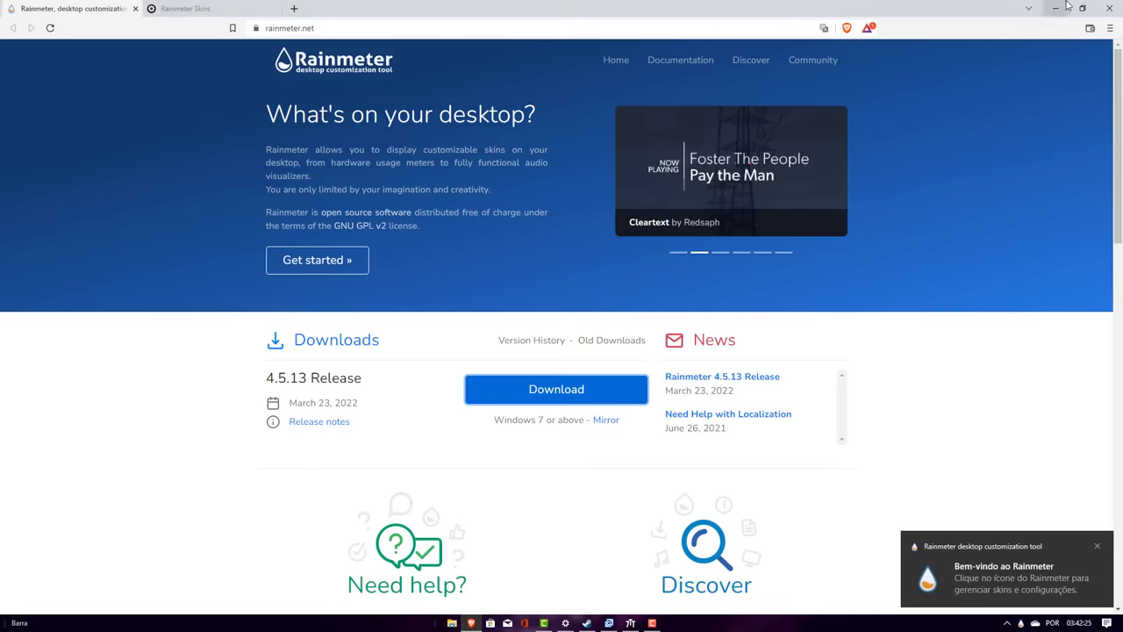
pyautogui.click(1060, 7)
pyautogui.rightClick(1042, 21)
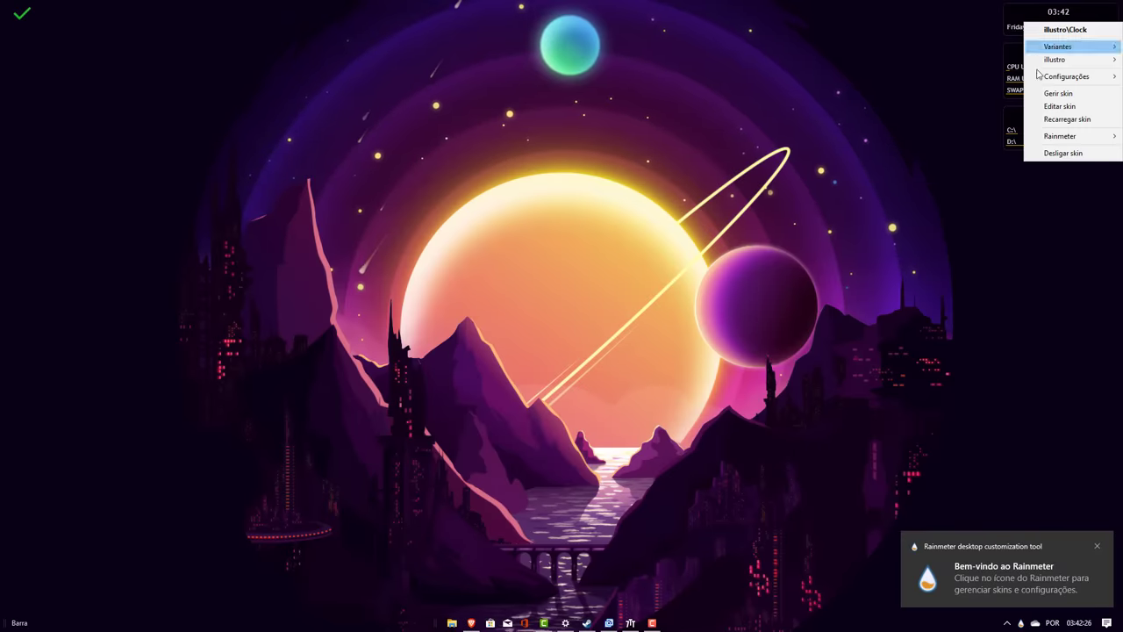
pyautogui.click(1062, 153)
pyautogui.rightClick(1048, 74)
pyautogui.click(1057, 201)
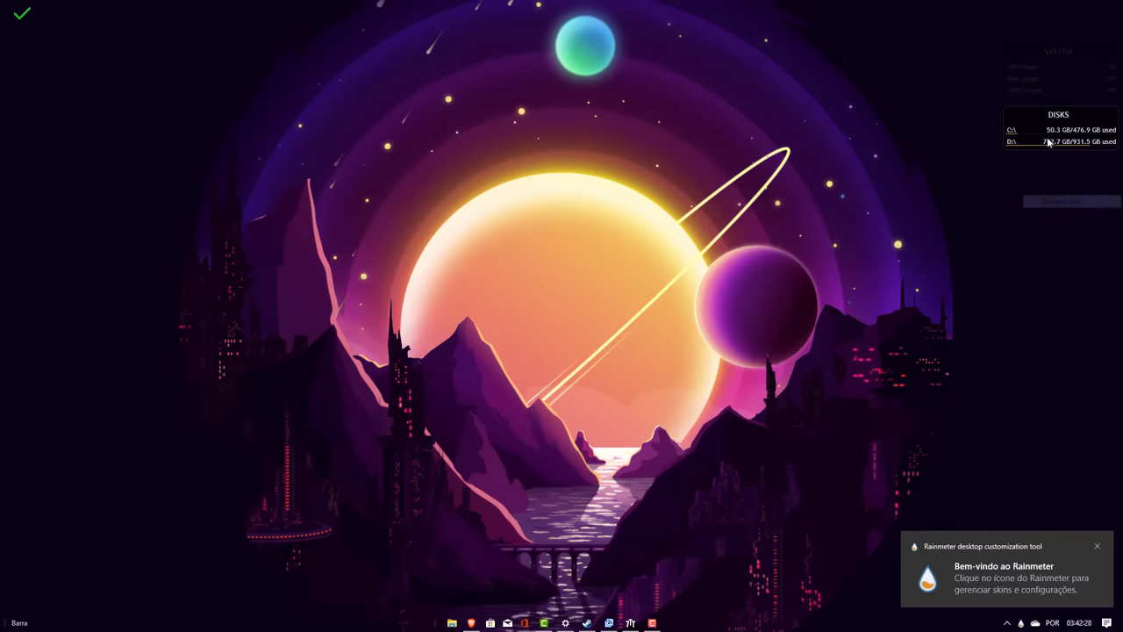
pyautogui.rightClick(1048, 123)
pyautogui.click(1038, 256)
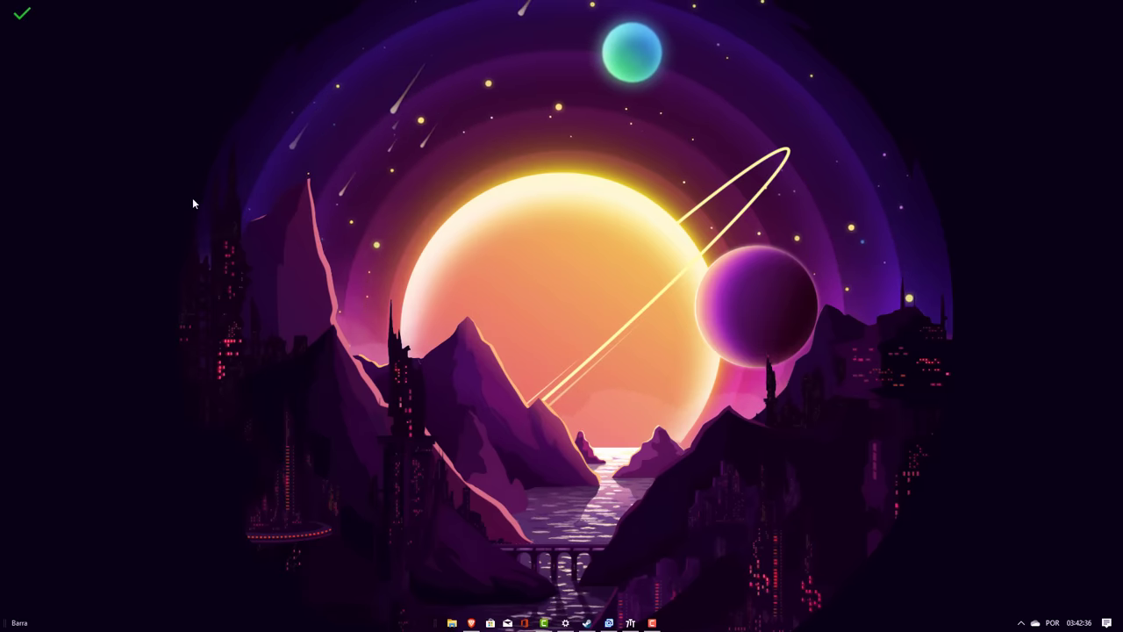
# - Open Rainmeter's management window and move it slightly higher on the desktop
pyautogui.click(1021, 622)
pyautogui.doubleClick(1032, 602)
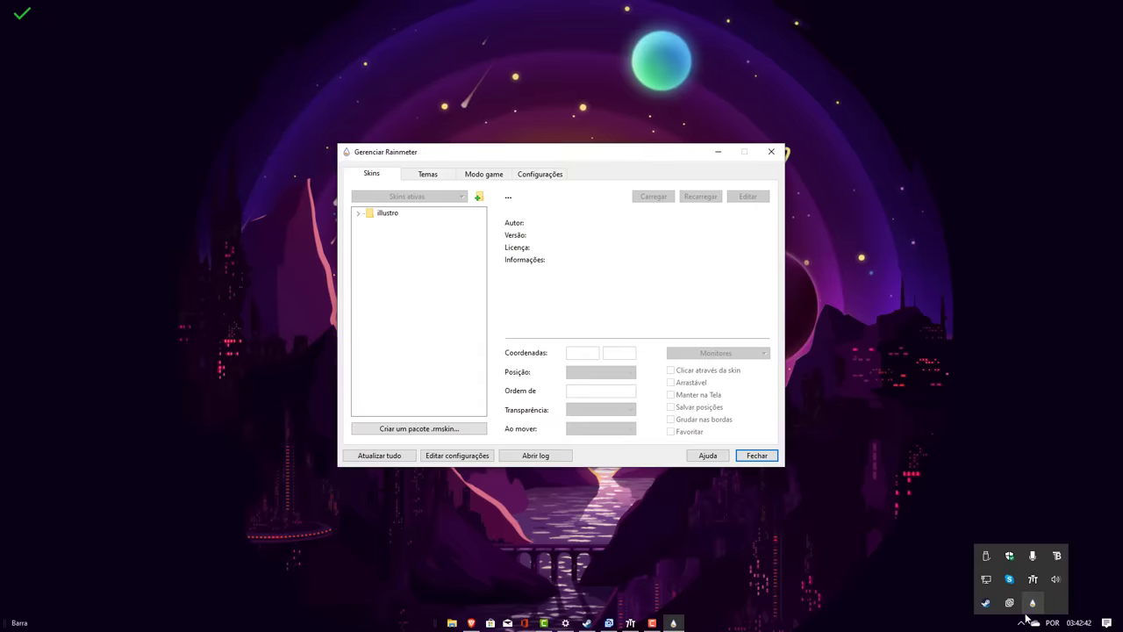
pyautogui.moveTo(520, 149); pyautogui.dragTo(522, 118)
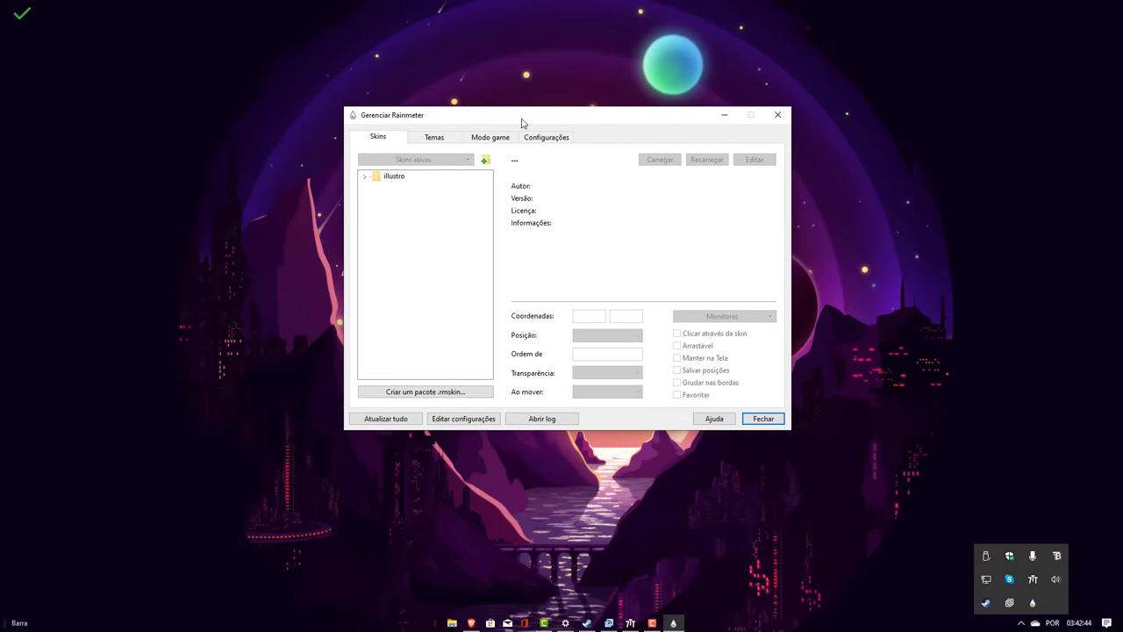
# - Look through Rainmeter's Temas, Configurações and Modo game options and return to the Skins list
pyautogui.click(434, 137)
pyautogui.click(546, 137)
pyautogui.click(509, 137)
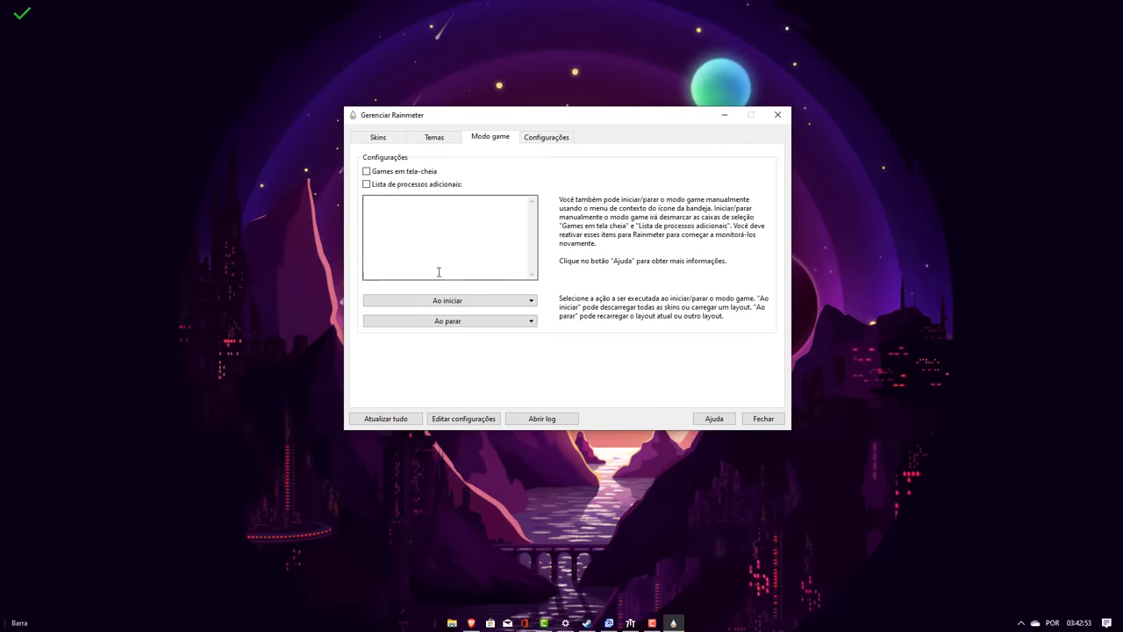
pyautogui.click(433, 139)
pyautogui.click(379, 139)
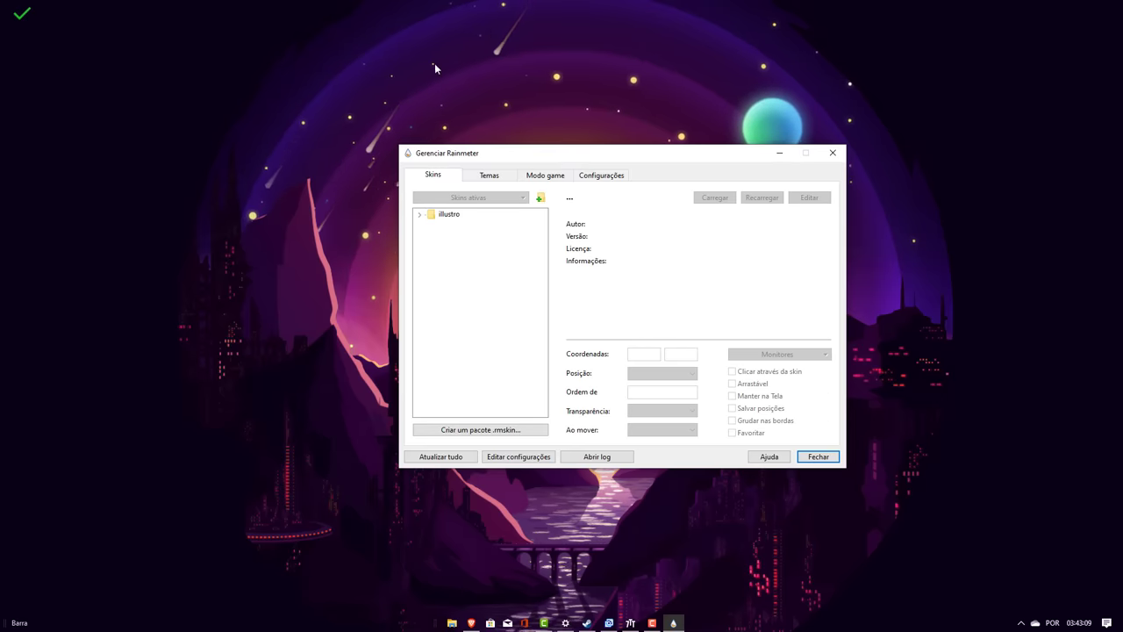
# - Switch to the browser and browse the clocks, themes and visualizers offered on the VisualSkins Rainmeter page
pyautogui.click(472, 623)
pyautogui.click(186, 8)
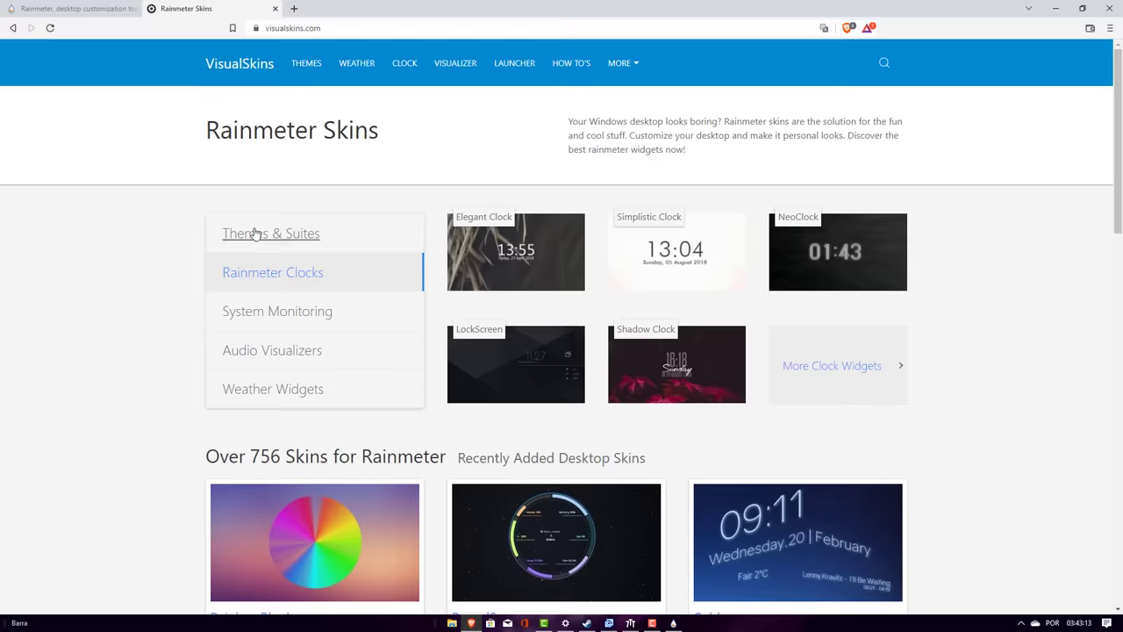
pyautogui.scroll(-14, 416, 273)
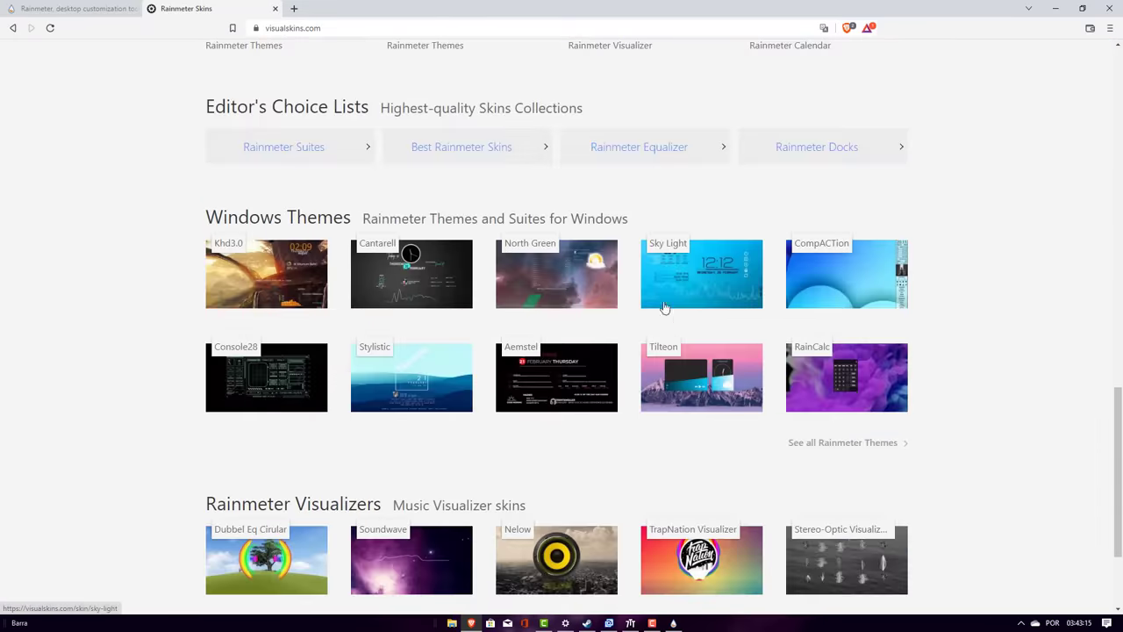
pyautogui.scroll(12, 363, 261)
pyautogui.scroll(-2, 383, 248)
pyautogui.scroll(1, 401, 268)
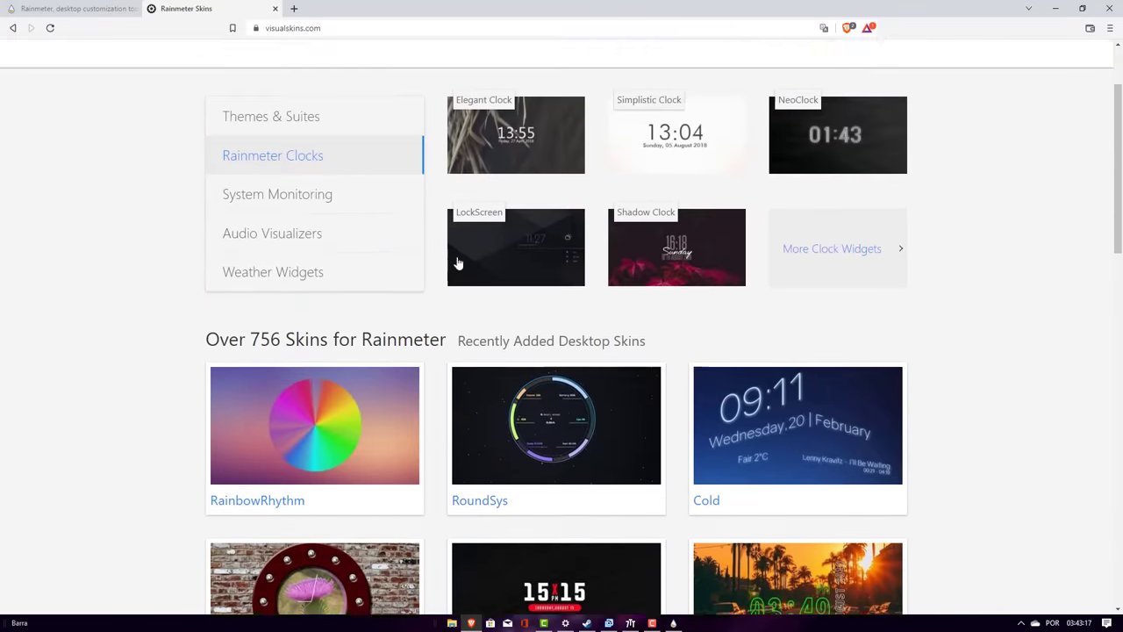
pyautogui.scroll(1, 457, 263)
pyautogui.scroll(-1, 843, 140)
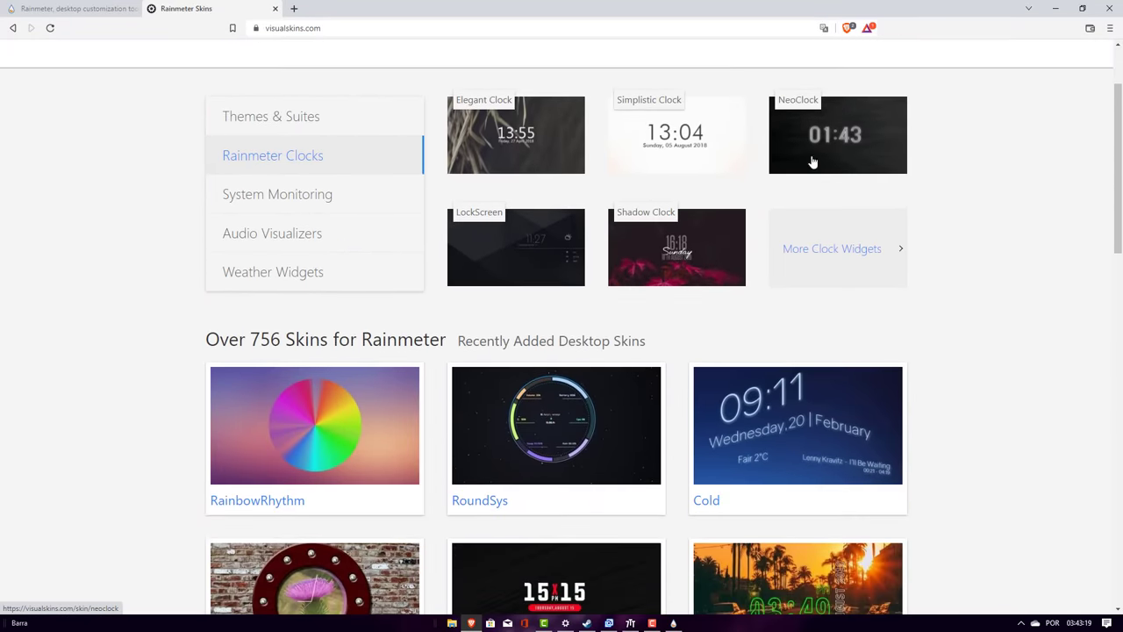
# - Download the NeoClock skin file neoclock.rmskin from VisualSkins and install it with the Rainmeter Skin Installer
pyautogui.scroll(-2, 392, 203)
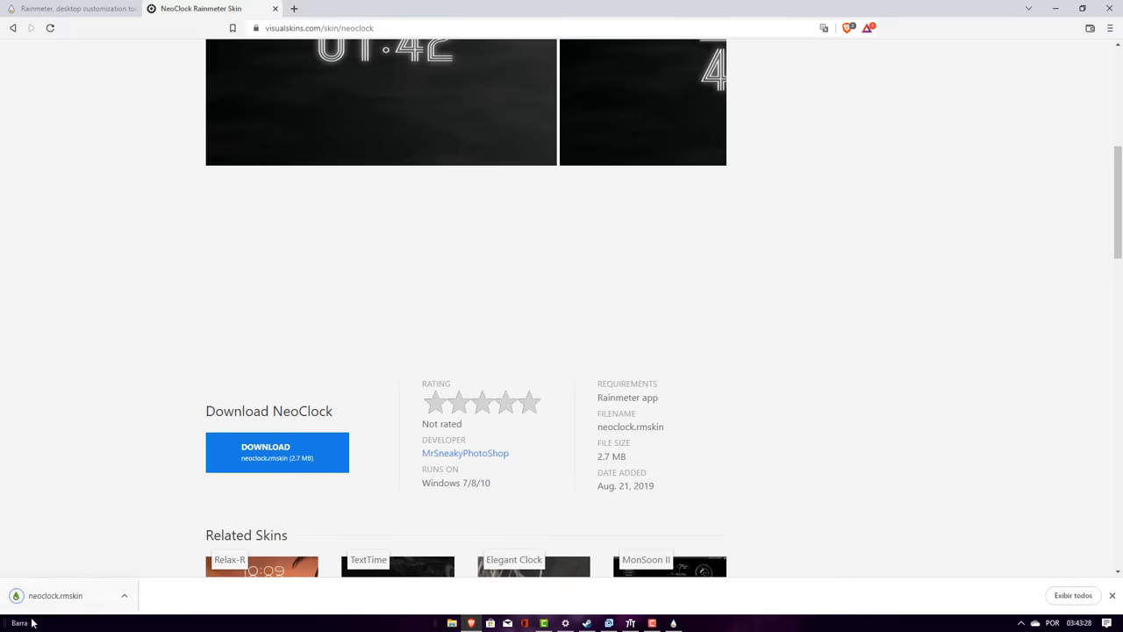
pyautogui.click(53, 596)
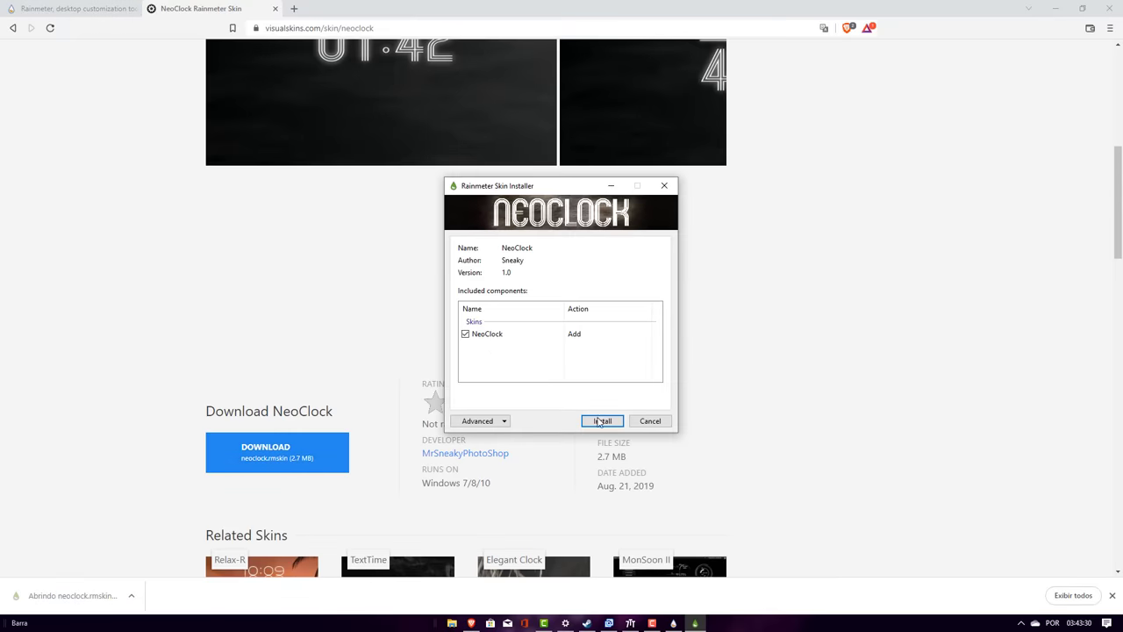
pyautogui.click(600, 421)
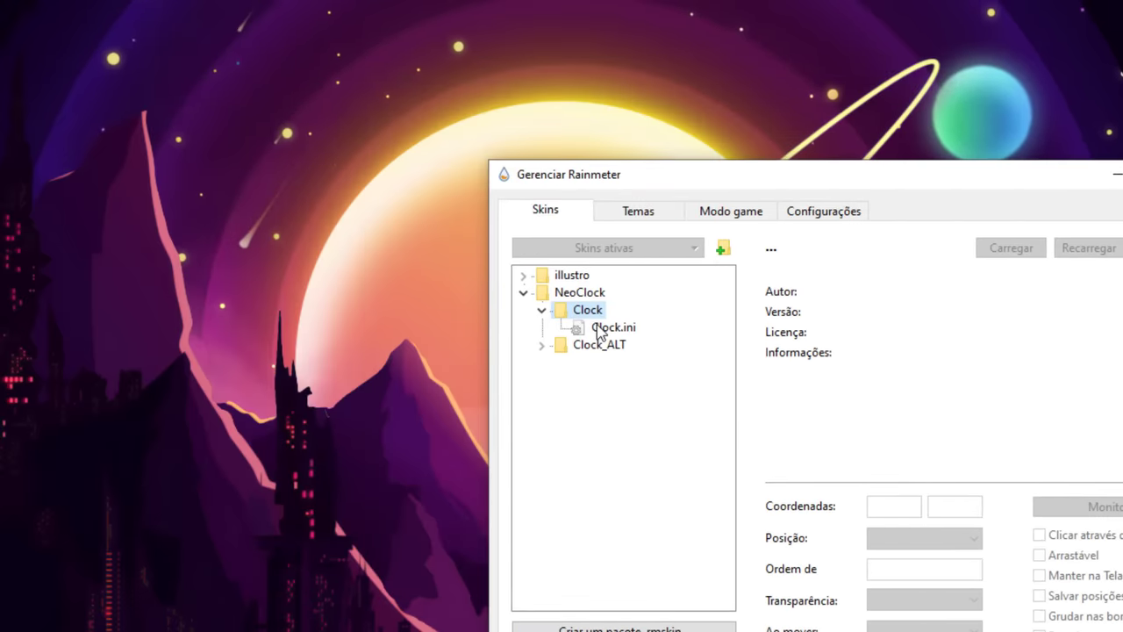
# - Select the Clock.ini skin in the Clock folder of NeoClock in the Rainmeter manager
pyautogui.click(600, 328)
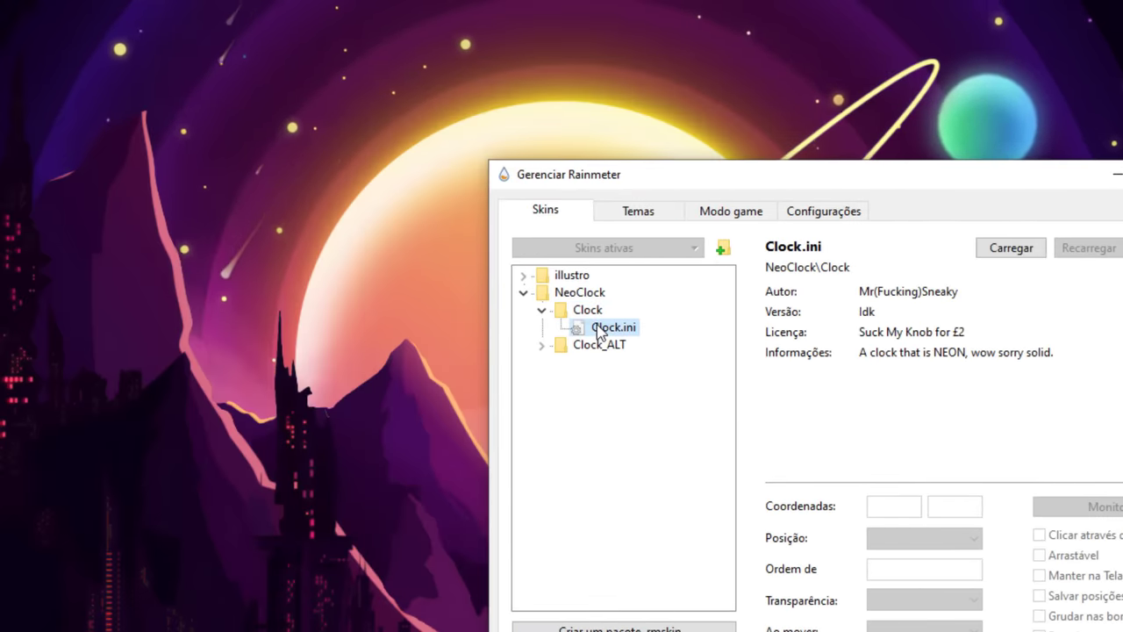